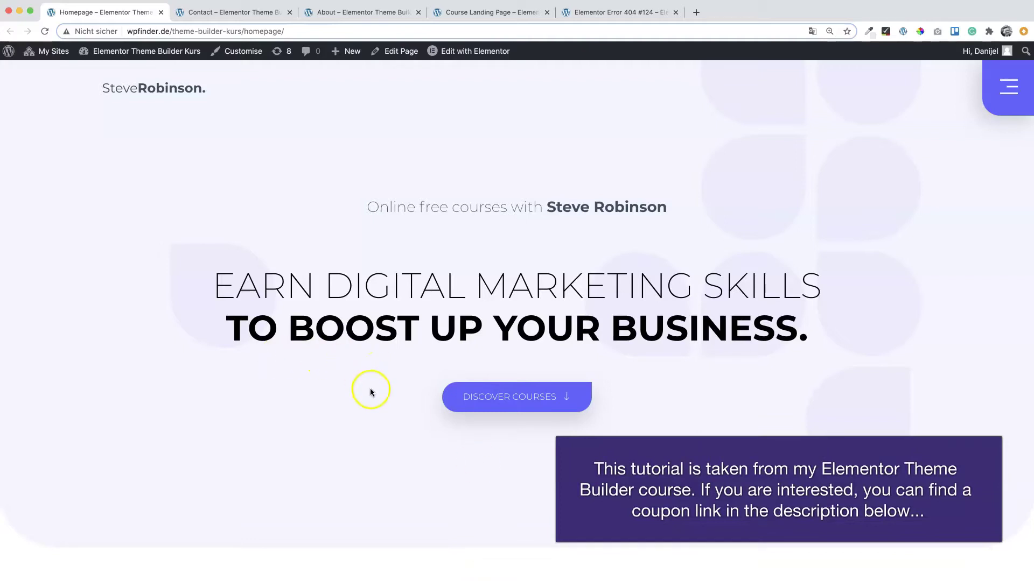
- Scroll through the finished Homepage and then the Contact page
{"action": "scroll", "coordinate": [370, 392], "scroll_direction": "down", "scroll_amount": 7}
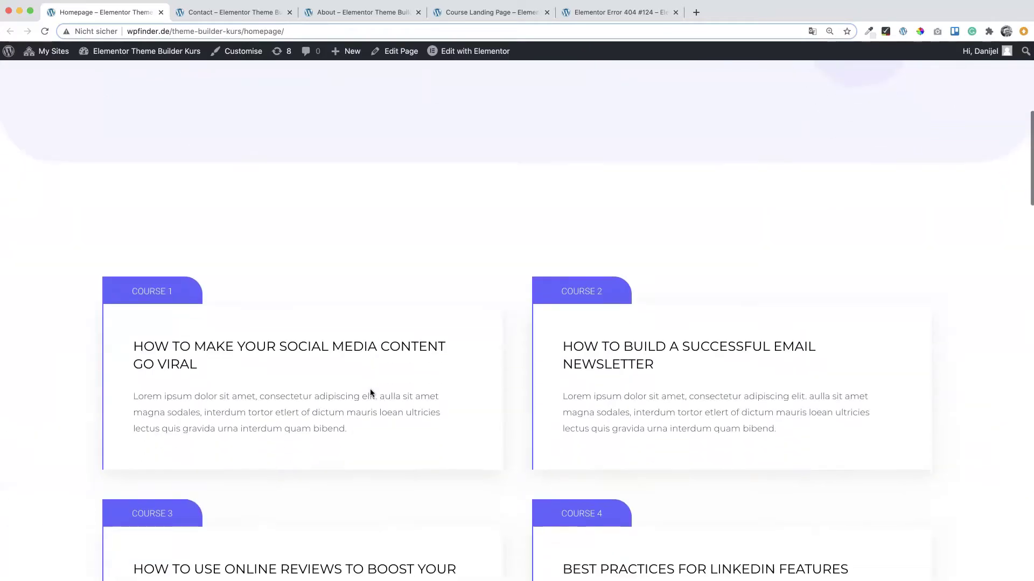
{"action": "scroll", "coordinate": [370, 388], "scroll_direction": "down", "scroll_amount": 20}
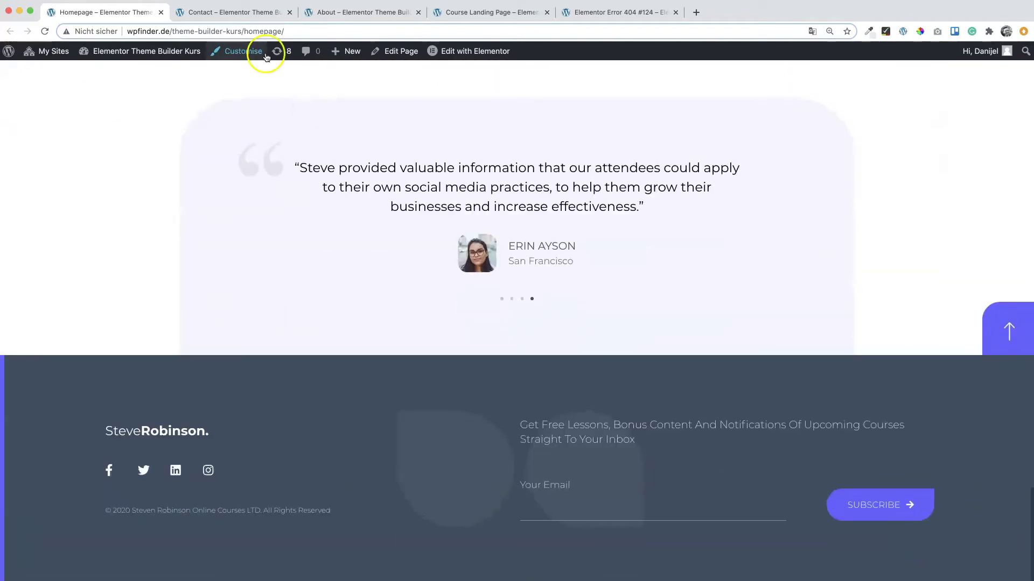
{"action": "left_click", "coordinate": [231, 12]}
{"action": "scroll", "coordinate": [470, 401], "scroll_direction": "down", "scroll_amount": 6}
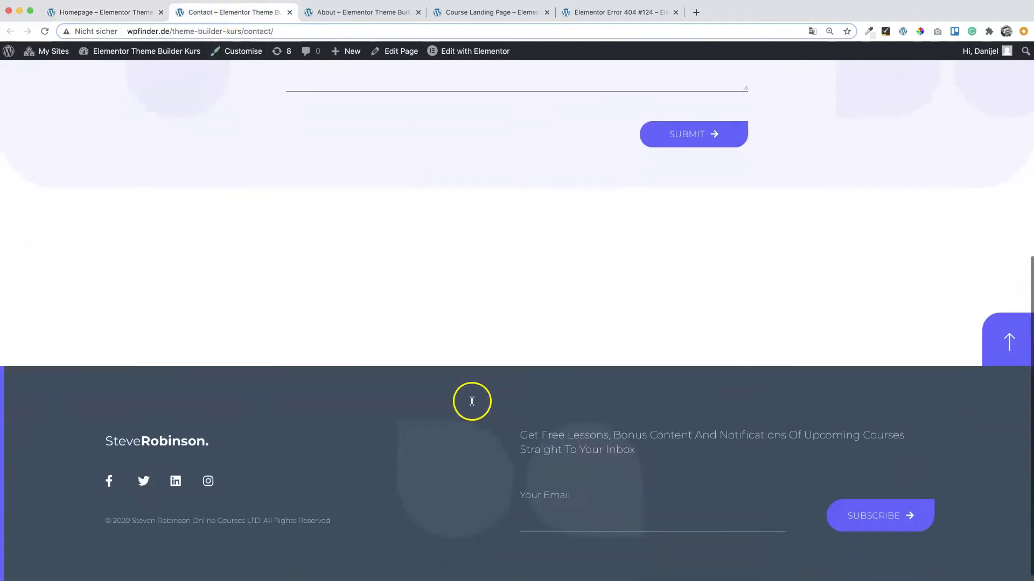
- Review the About and Course Landing pages, ending on the Elementor Error 404 tab
{"action": "left_click", "coordinate": [363, 12]}
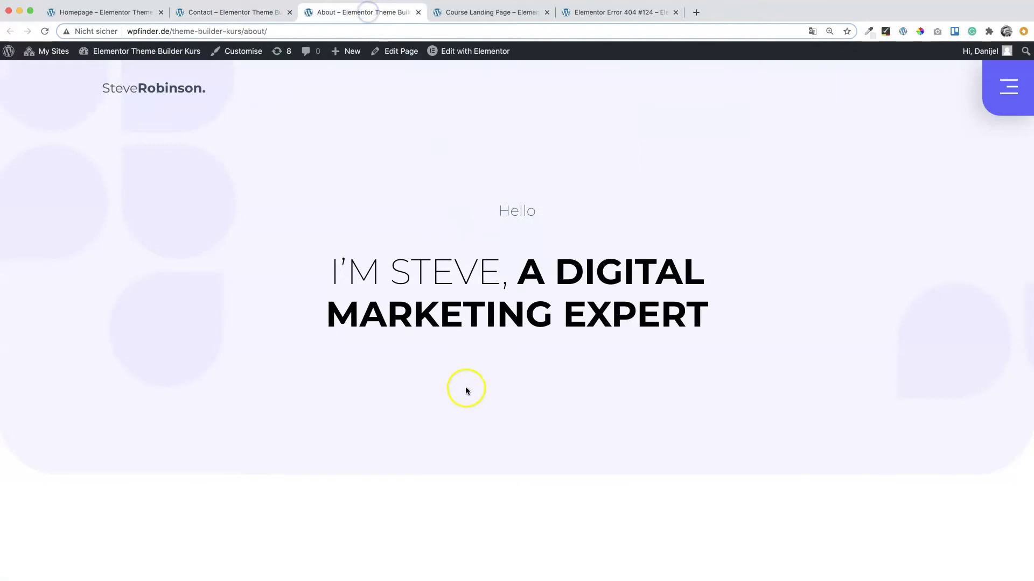
{"action": "scroll", "coordinate": [466, 390], "scroll_direction": "down", "scroll_amount": 20}
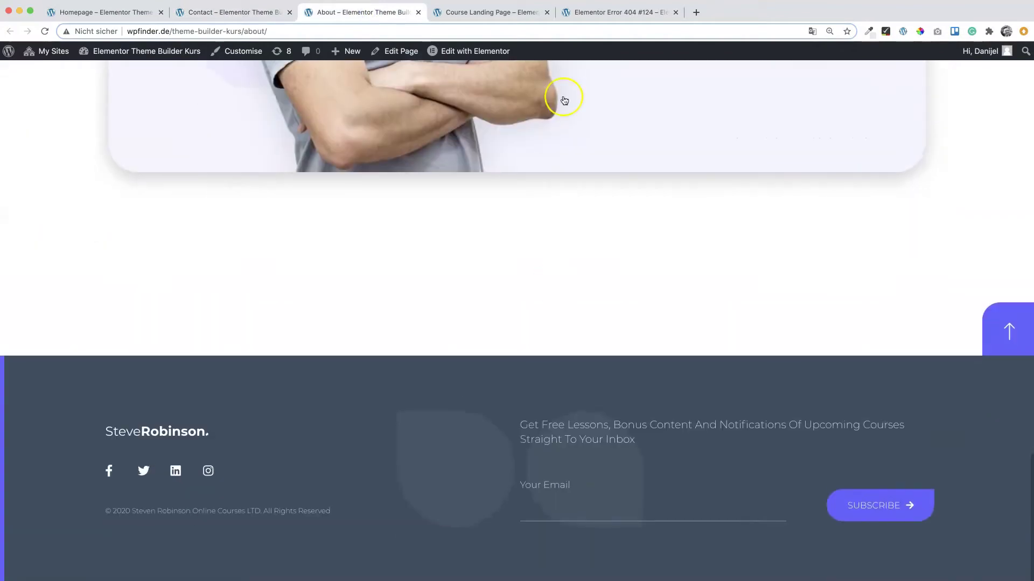
{"action": "left_click", "coordinate": [483, 12]}
{"action": "scroll", "coordinate": [486, 393], "scroll_direction": "down", "scroll_amount": 5}
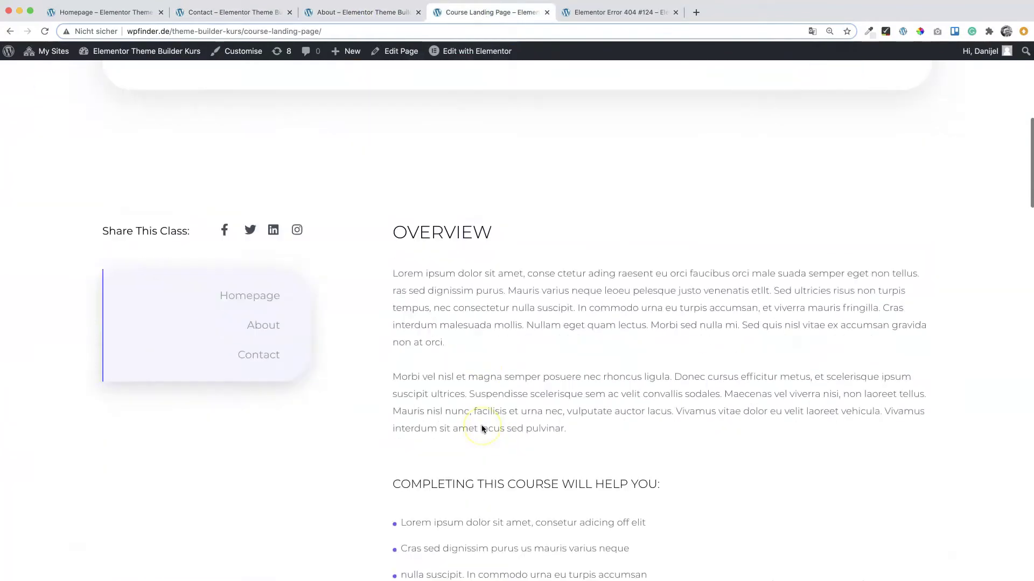
{"action": "scroll", "coordinate": [483, 429], "scroll_direction": "down", "scroll_amount": 20}
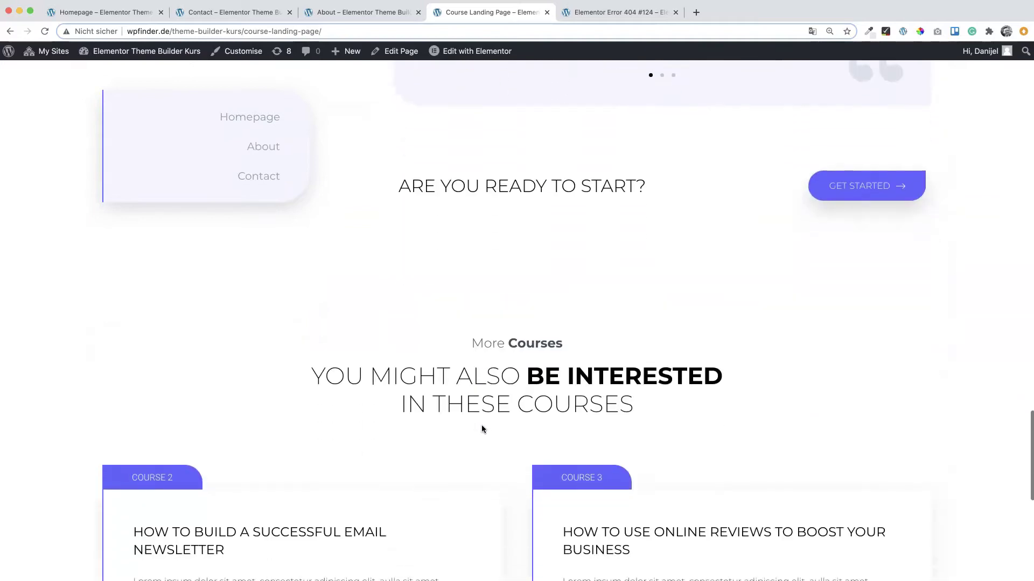
{"action": "scroll", "coordinate": [482, 425], "scroll_direction": "down", "scroll_amount": 10}
{"action": "scroll", "coordinate": [481, 425], "scroll_direction": "up", "scroll_amount": 10}
{"action": "left_click", "coordinate": [614, 12]}
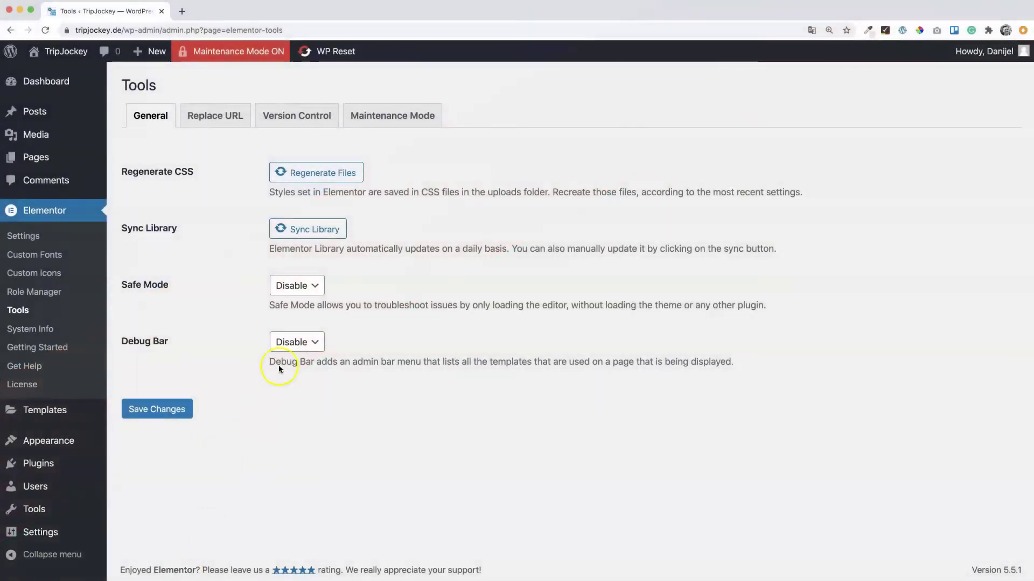
- Dismiss the block editor welcome, title a new page 'Homepage', and open it in Elementor
{"action": "mouse_move", "coordinate": [39, 157]}
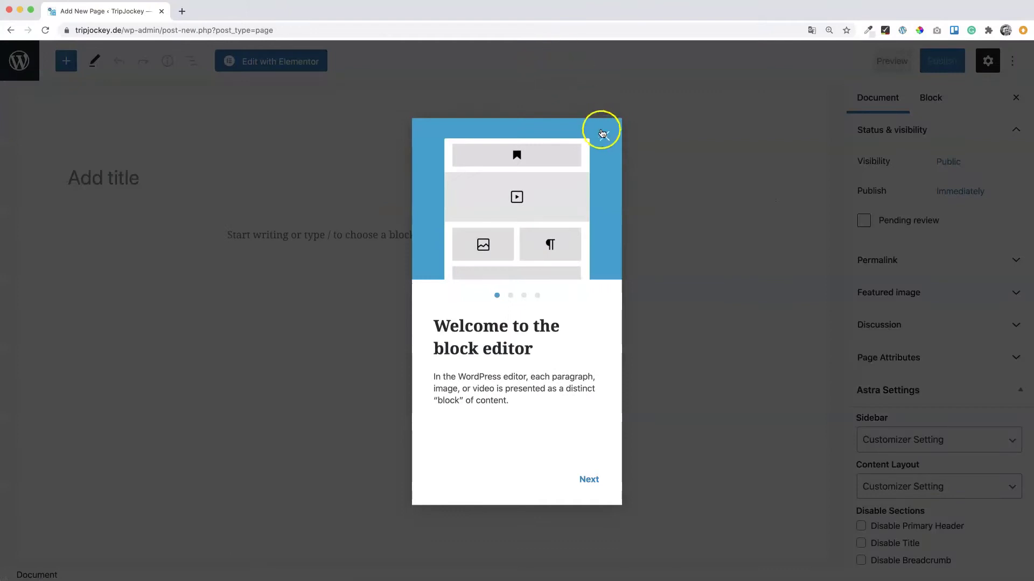
{"action": "left_click", "coordinate": [602, 134]}
{"action": "left_click", "coordinate": [103, 175]}
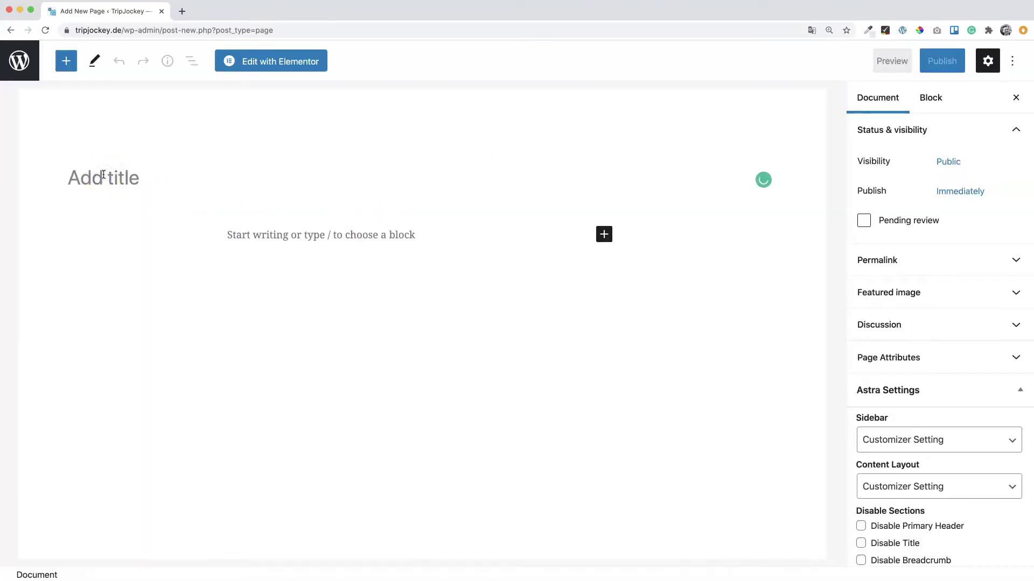
{"action": "type", "text": "Homepage"}
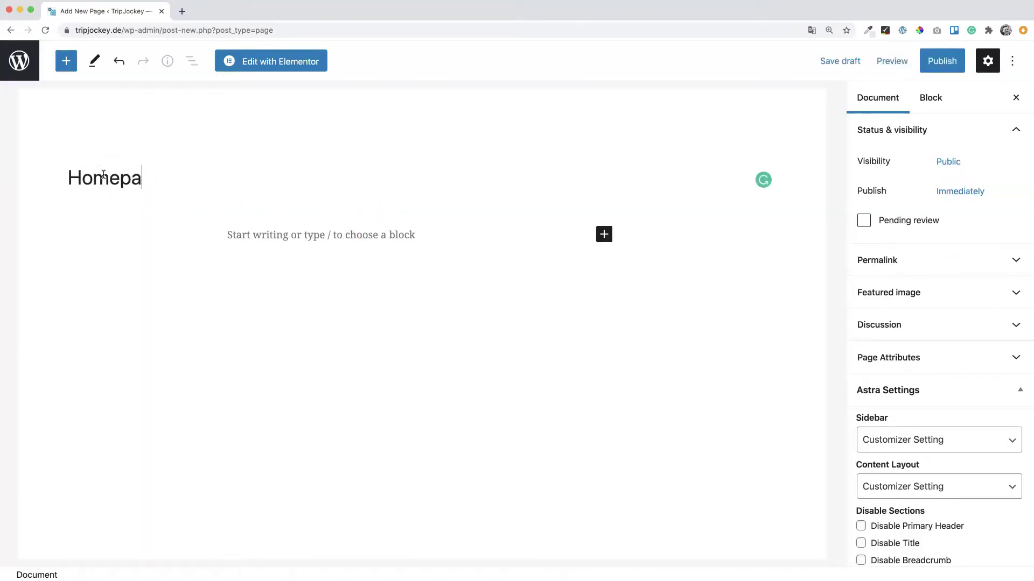
{"action": "left_click", "coordinate": [272, 63]}
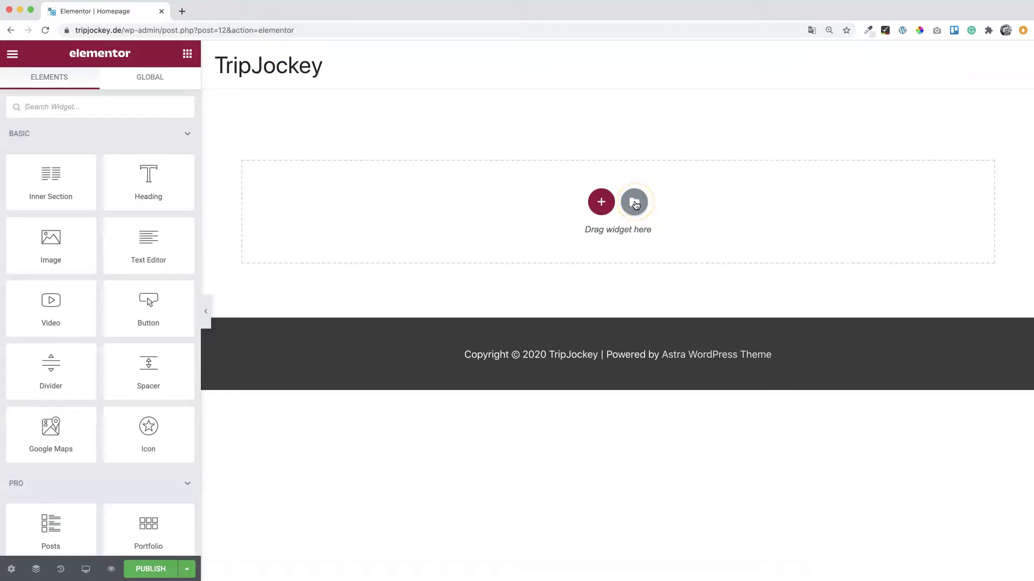
- Search the template library's page templates for 'online' to list the Online Course pages
{"action": "left_click", "coordinate": [635, 203]}
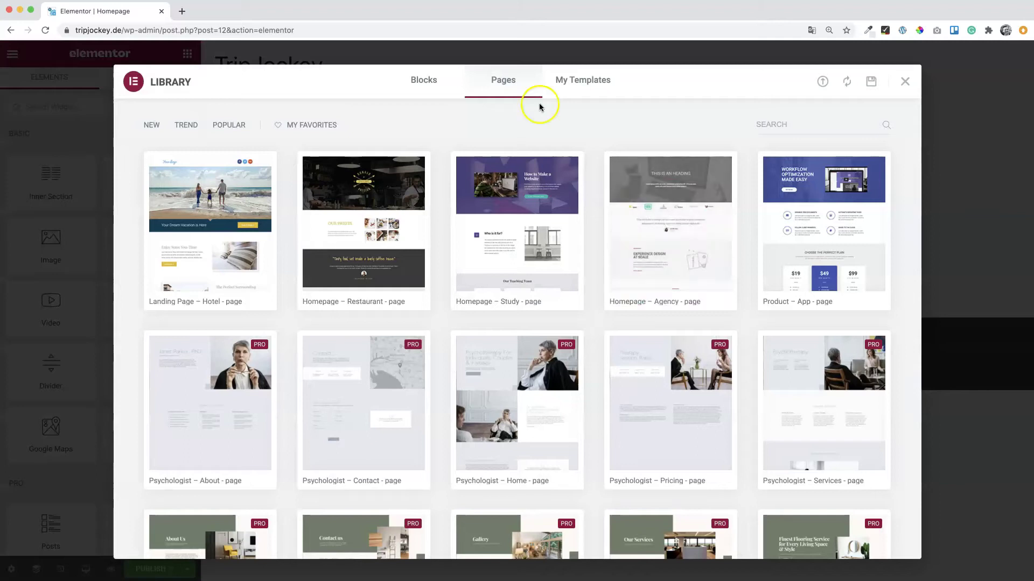
{"action": "left_click", "coordinate": [768, 123]}
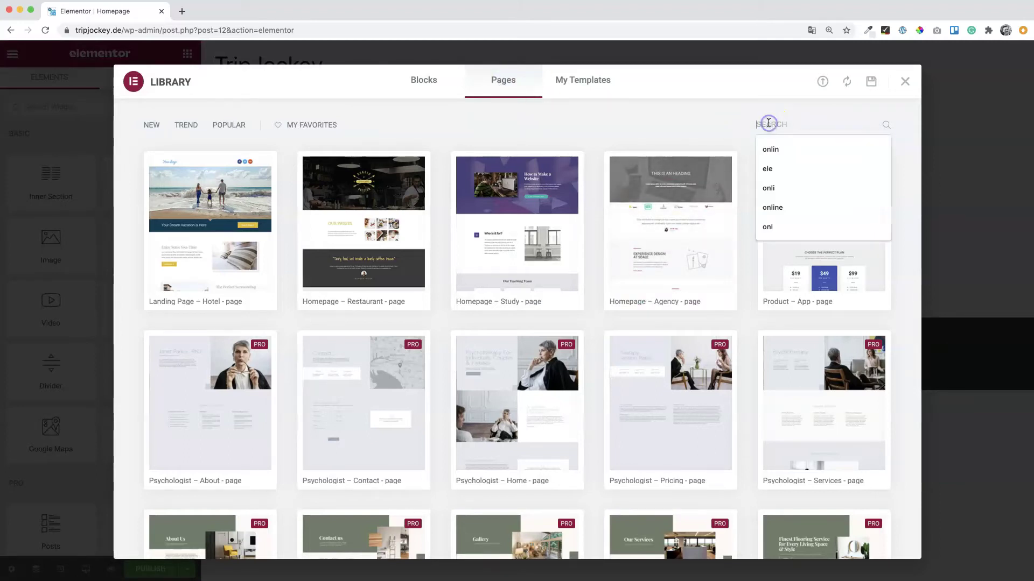
{"action": "type", "text": "online"}
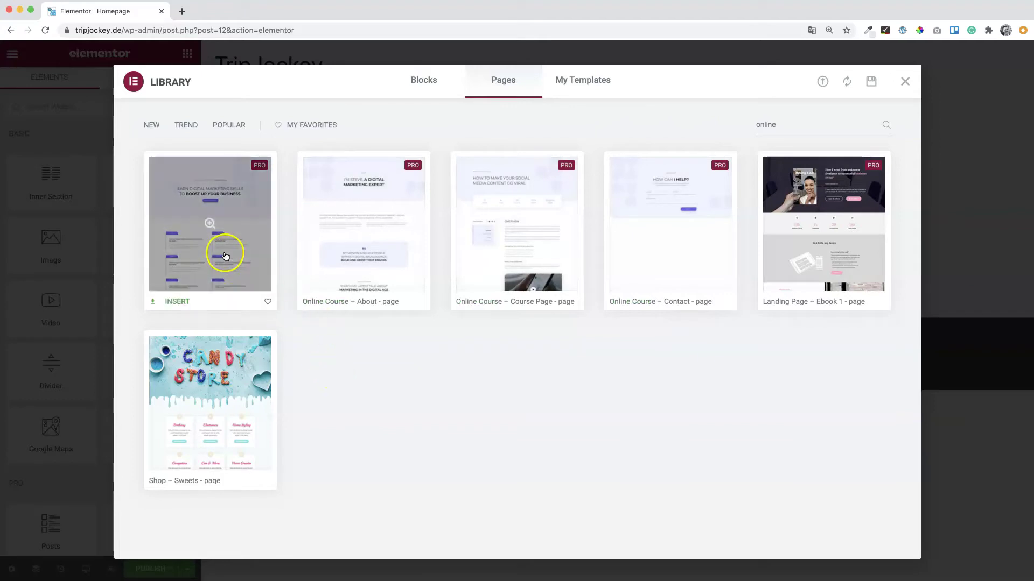
- Insert the Online Course – Home template and scroll through the result
{"action": "left_click", "coordinate": [177, 302]}
{"action": "scroll", "coordinate": [436, 387], "scroll_direction": "down", "scroll_amount": 15}
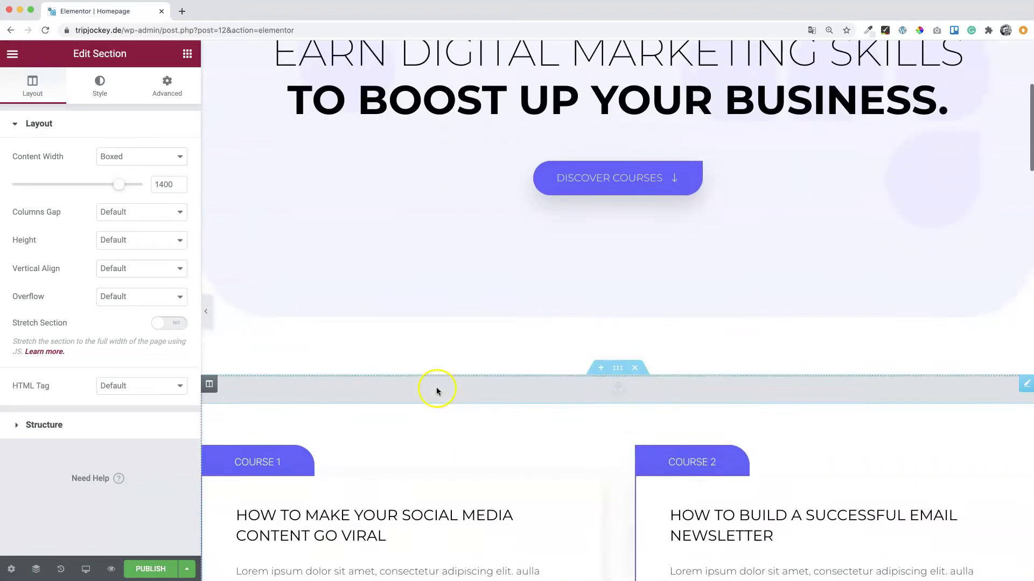
{"action": "scroll", "coordinate": [437, 392], "scroll_direction": "down", "scroll_amount": 20}
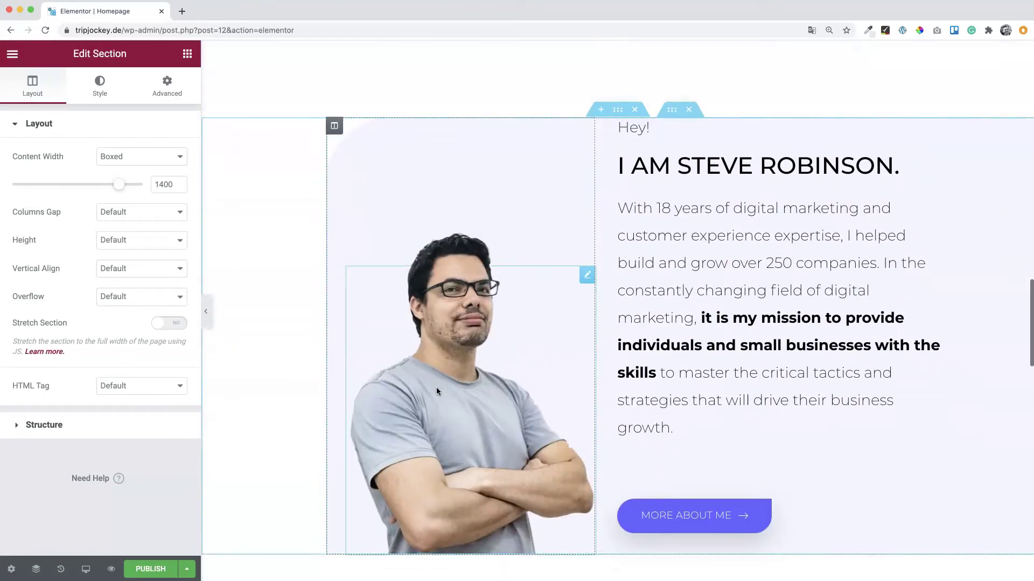
{"action": "scroll", "coordinate": [437, 389], "scroll_direction": "down", "scroll_amount": 15}
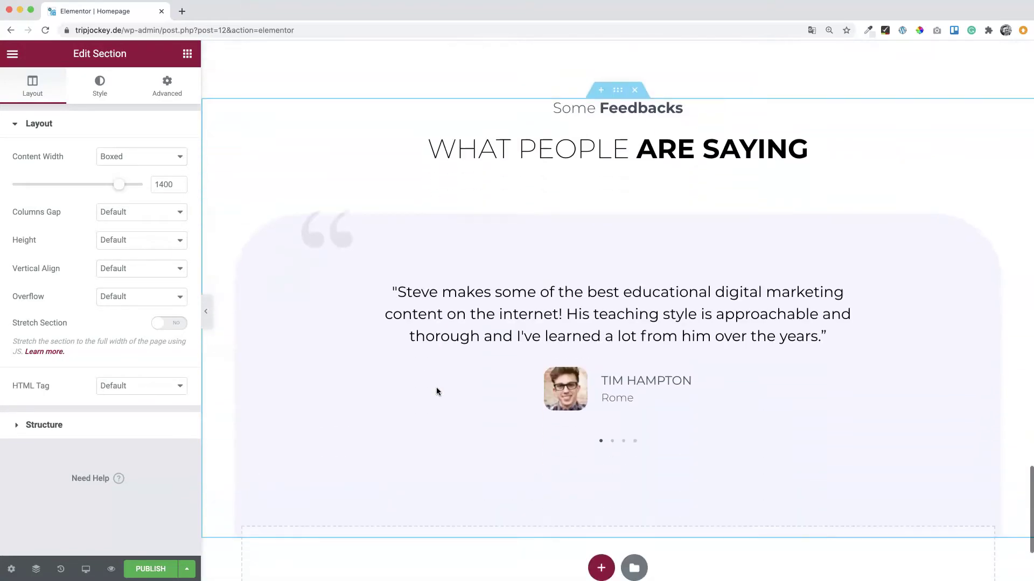
{"action": "scroll", "coordinate": [436, 391], "scroll_direction": "up", "scroll_amount": 20}
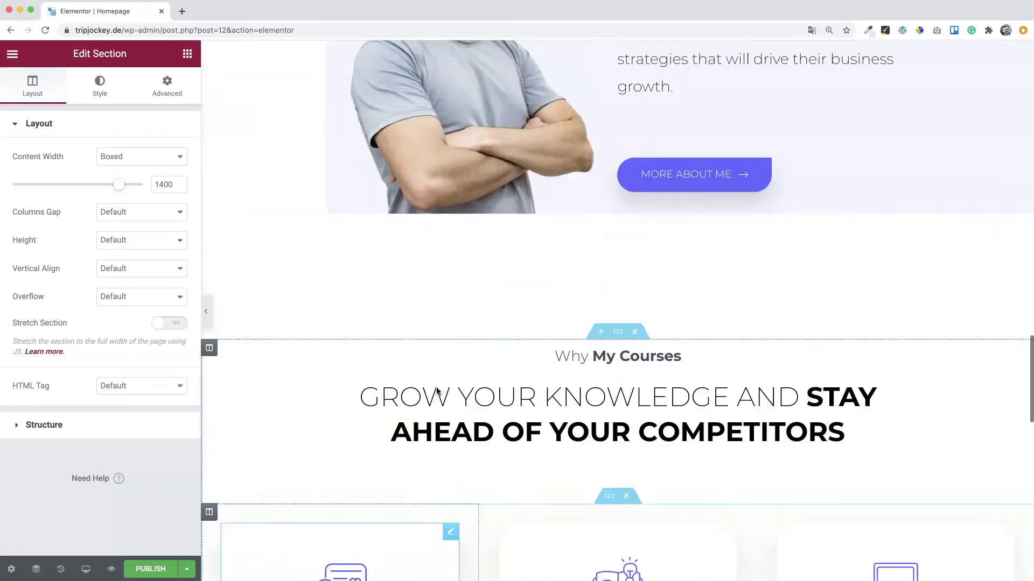
{"action": "scroll", "coordinate": [436, 390], "scroll_direction": "up", "scroll_amount": 15}
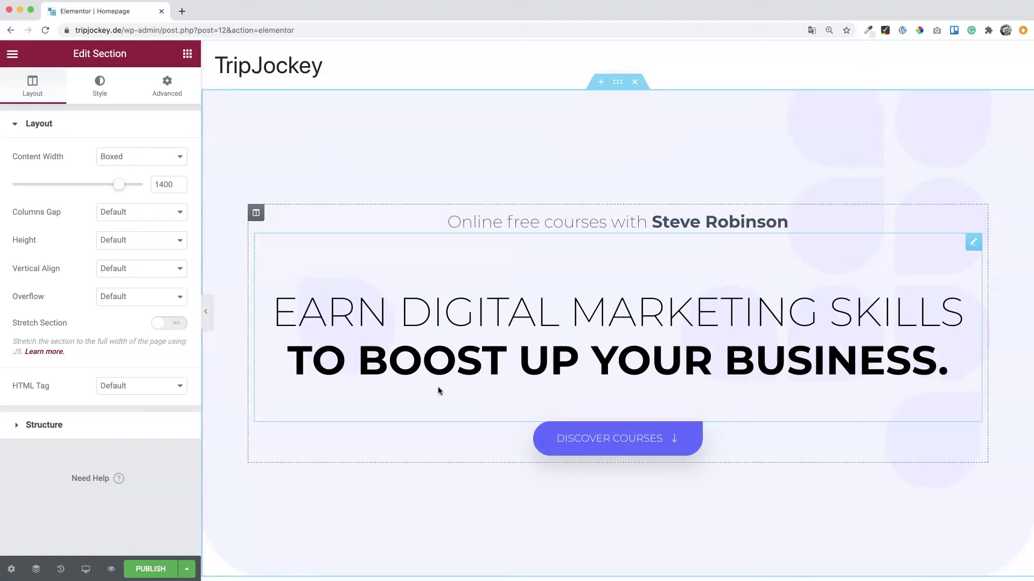
- Publish the Homepage and exit Elementor to the WordPress dashboard
{"action": "left_click", "coordinate": [151, 569]}
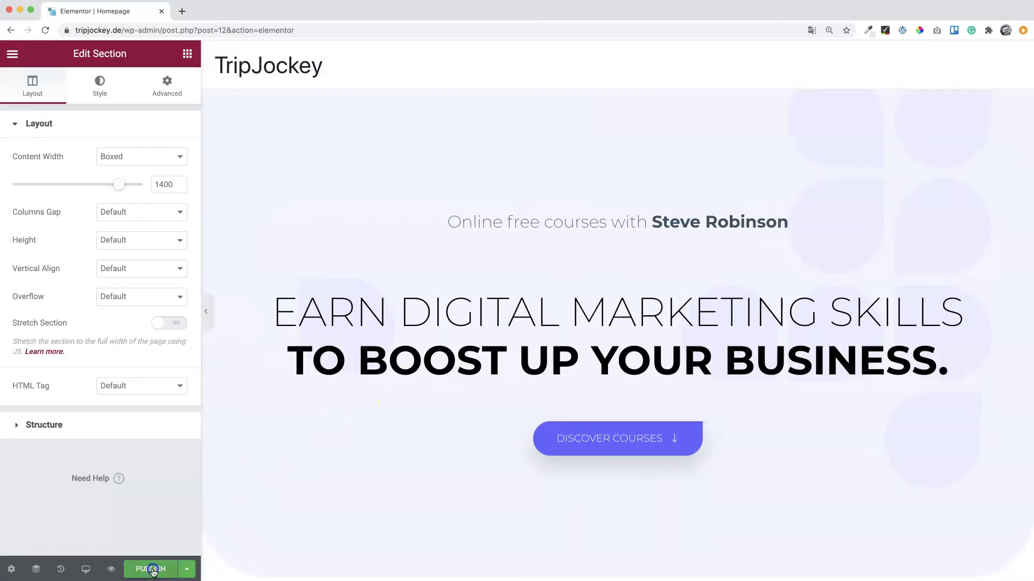
{"action": "left_click", "coordinate": [15, 66]}
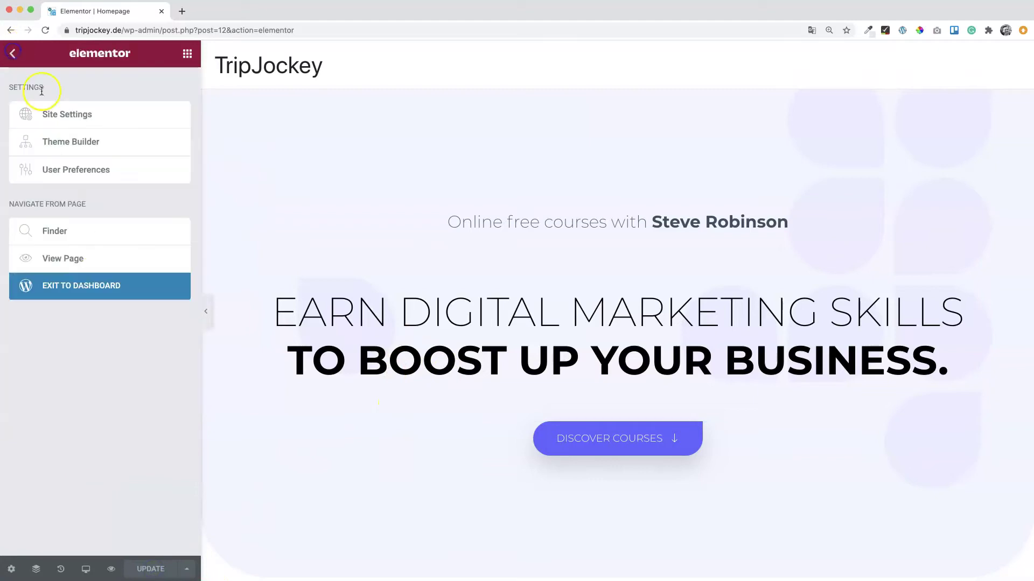
{"action": "left_click", "coordinate": [86, 287]}
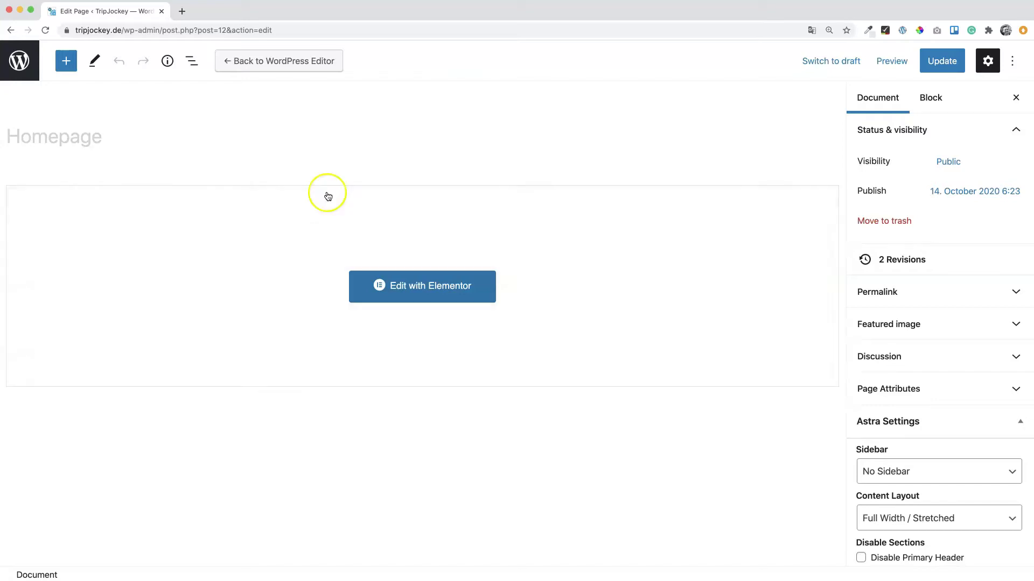
- Create a Contact page from the Online Course contact template, publish it, and exit Elementor
{"action": "left_click", "coordinate": [19, 61]}
{"action": "left_click", "coordinate": [27, 201]}
{"action": "type", "text": "Con"}
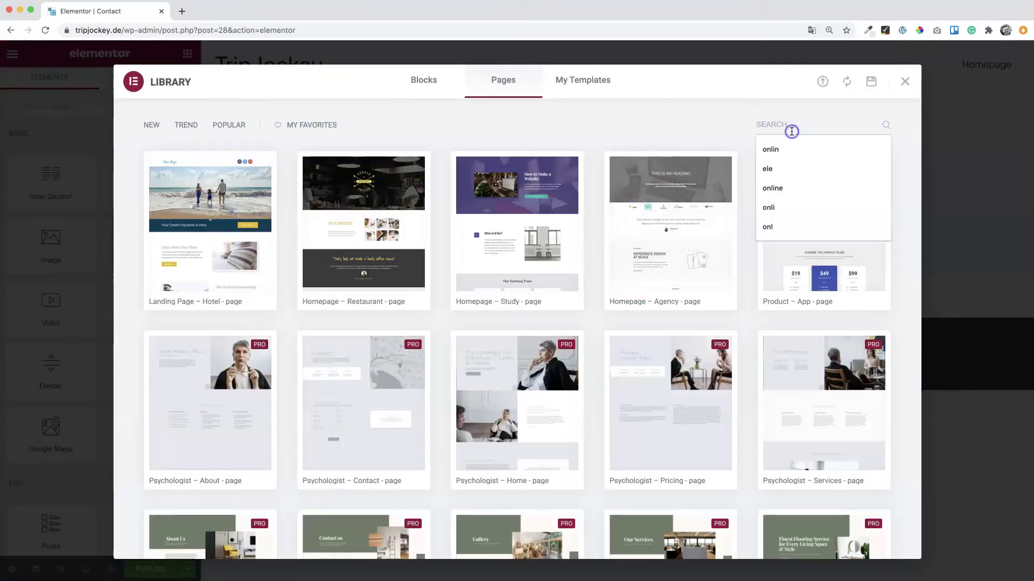
{"action": "type", "text": "onli"}
{"action": "left_click", "coordinate": [630, 300]}
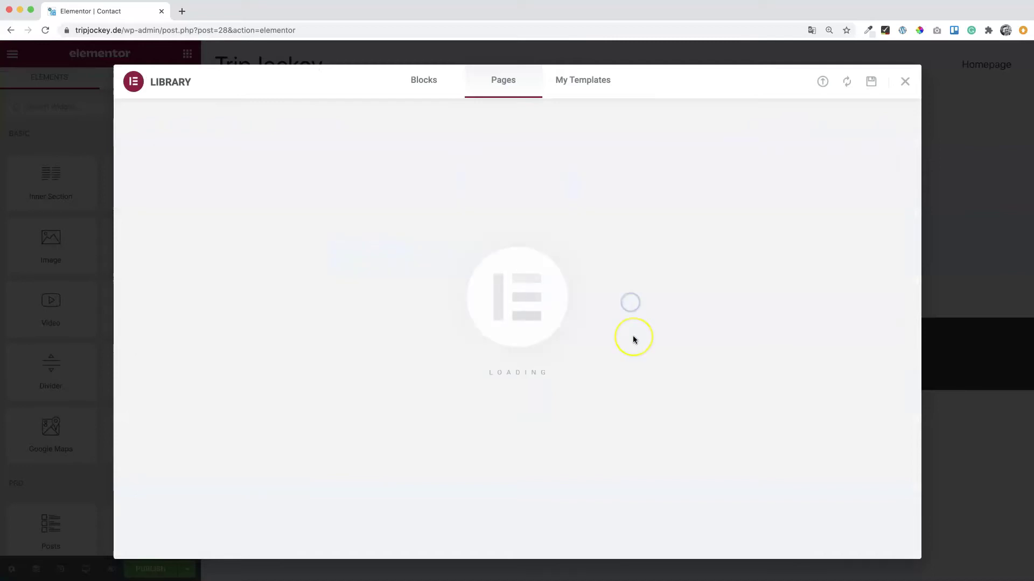
{"action": "scroll", "coordinate": [633, 339], "scroll_direction": "down", "scroll_amount": 5}
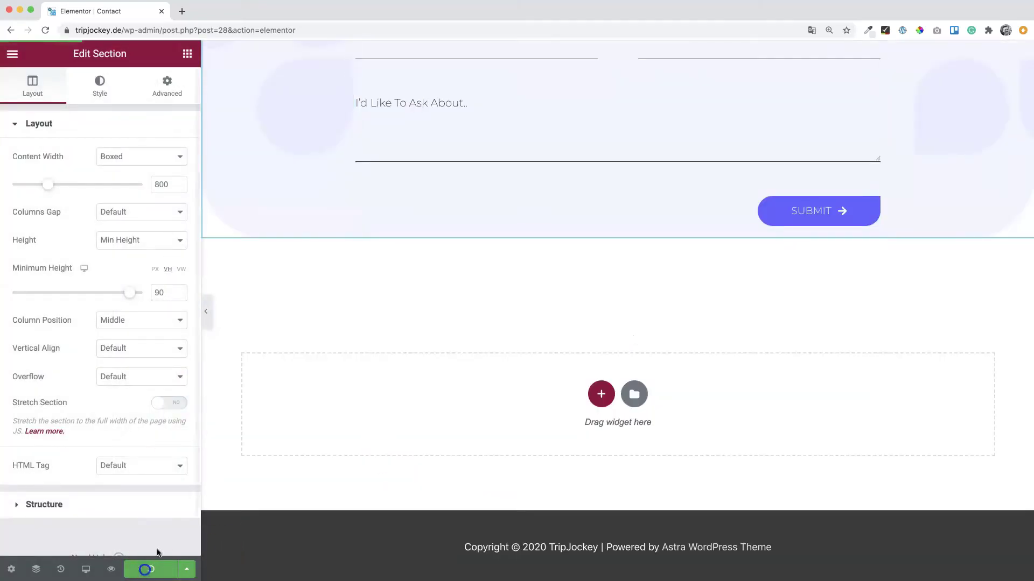
{"action": "left_click", "coordinate": [150, 569]}
{"action": "left_click", "coordinate": [12, 53]}
{"action": "left_click", "coordinate": [88, 283]}
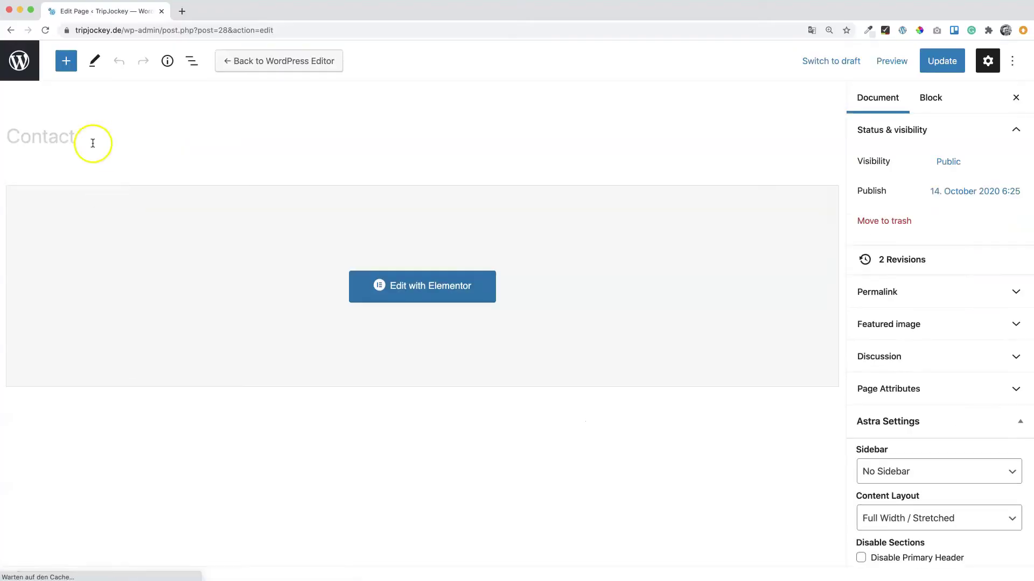
- Create an 'About' page in Elementor and insert the library template matching 'about'
{"action": "left_click", "coordinate": [19, 54]}
{"action": "left_click", "coordinate": [25, 202]}
{"action": "left_click", "coordinate": [145, 199]}
{"action": "type", "text": "About"}
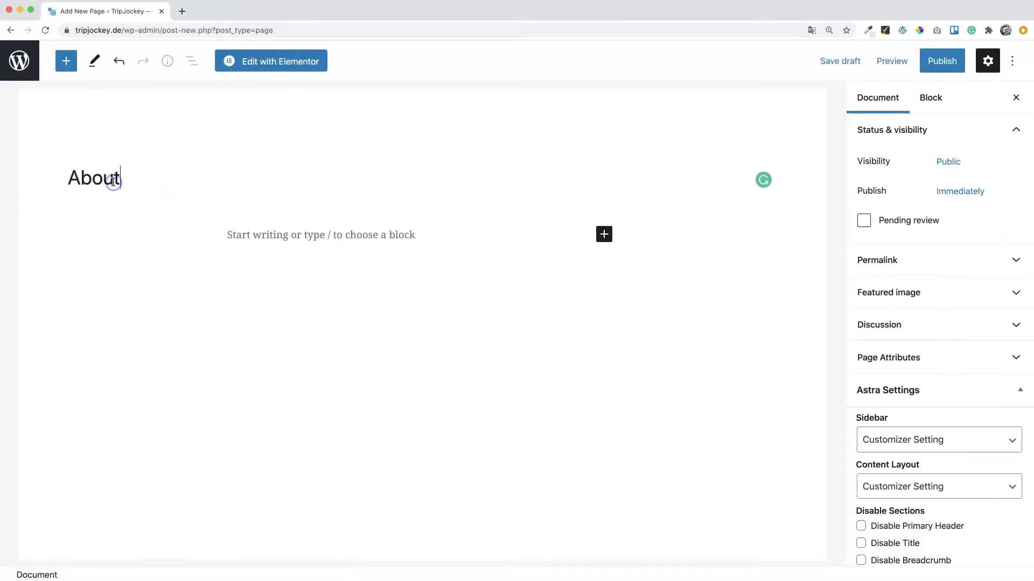
{"action": "left_click", "coordinate": [258, 61]}
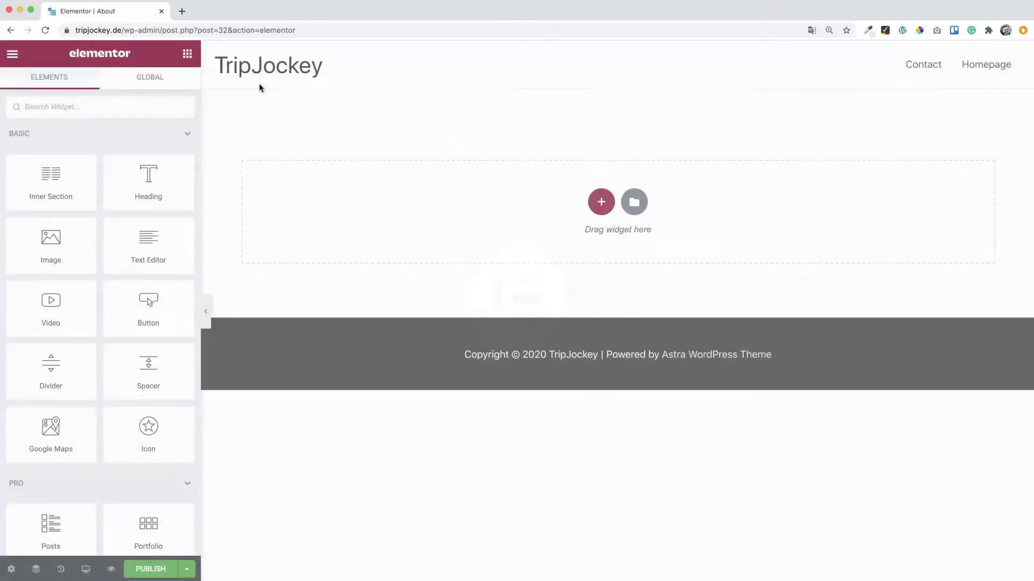
{"action": "left_click", "coordinate": [633, 203]}
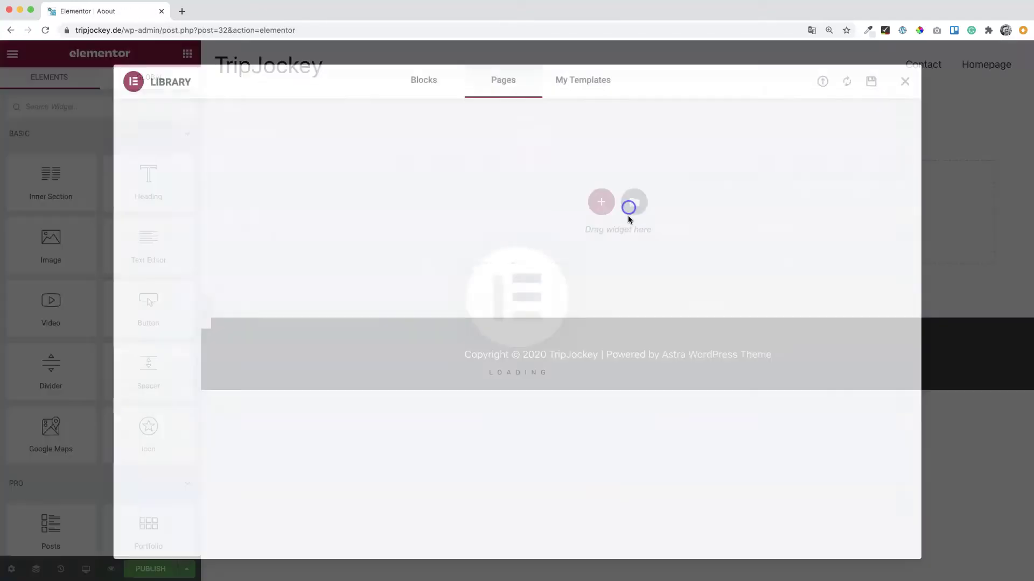
{"action": "left_click", "coordinate": [783, 134]}
{"action": "type", "text": "about"}
{"action": "left_click", "coordinate": [323, 300]}
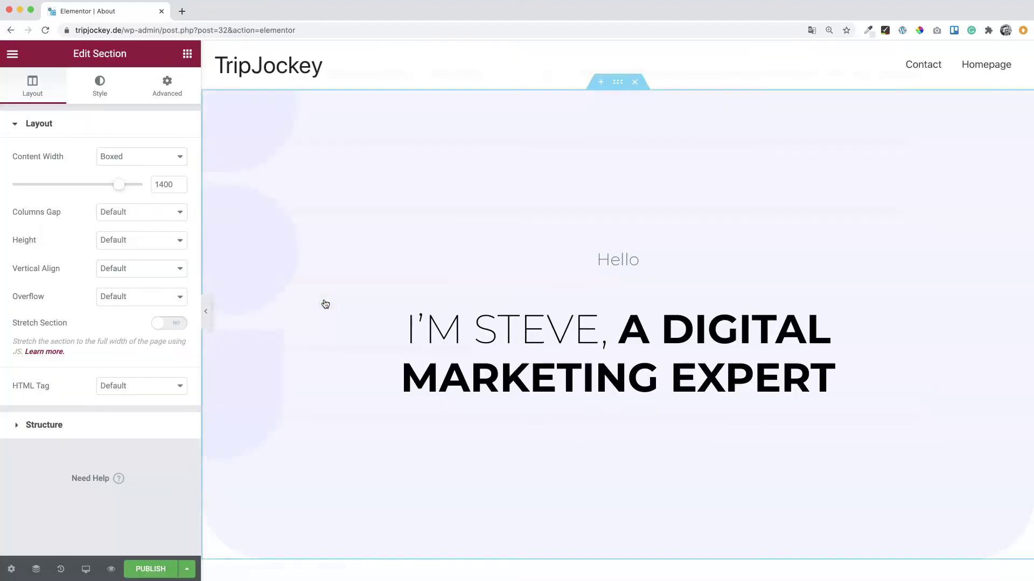
- Publish the About page and go back to the WordPress Pages list
{"action": "scroll", "coordinate": [326, 304], "scroll_direction": "down", "scroll_amount": 20}
{"action": "left_click", "coordinate": [151, 569]}
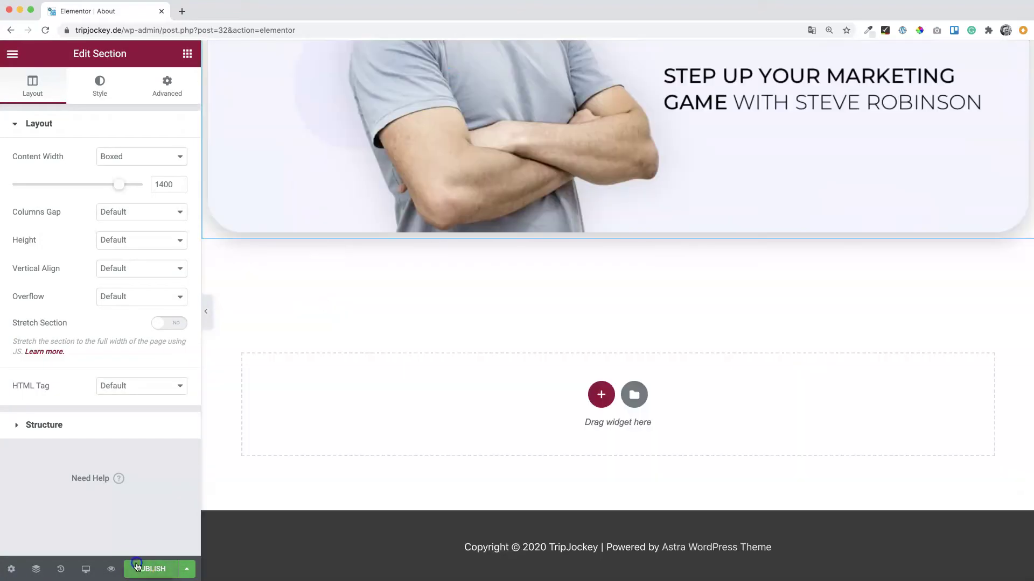
{"action": "left_click", "coordinate": [12, 53]}
{"action": "left_click", "coordinate": [81, 285]}
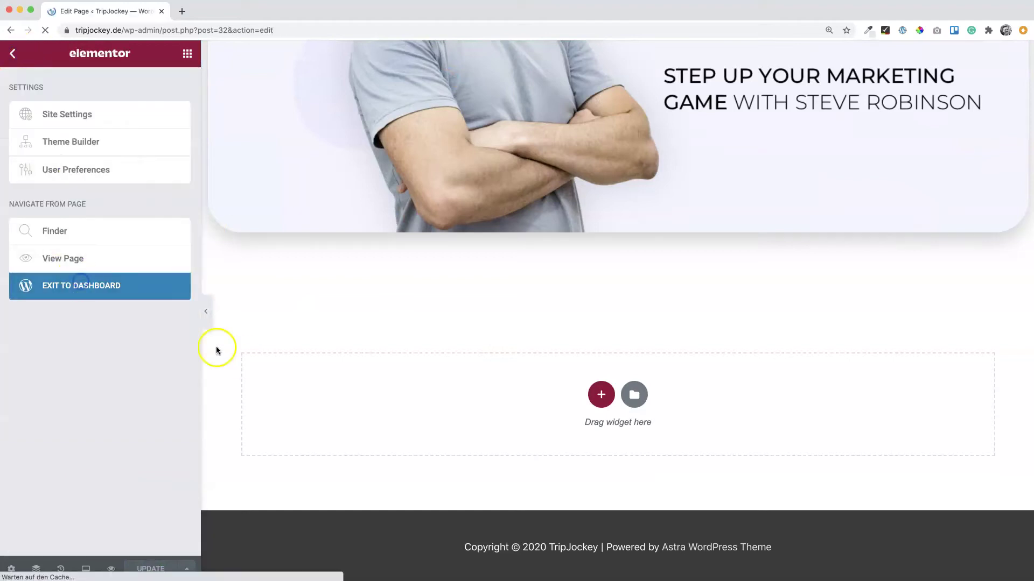
{"action": "left_click", "coordinate": [19, 60]}
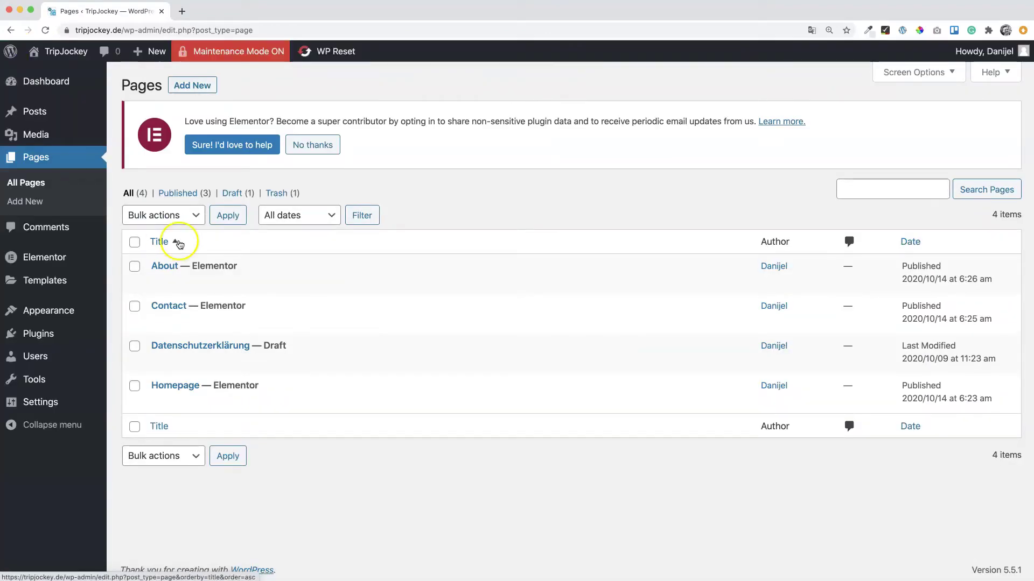
- Move the Datenschutzerklärung draft page to the Trash from the Pages list
{"action": "mouse_move", "coordinate": [203, 262]}
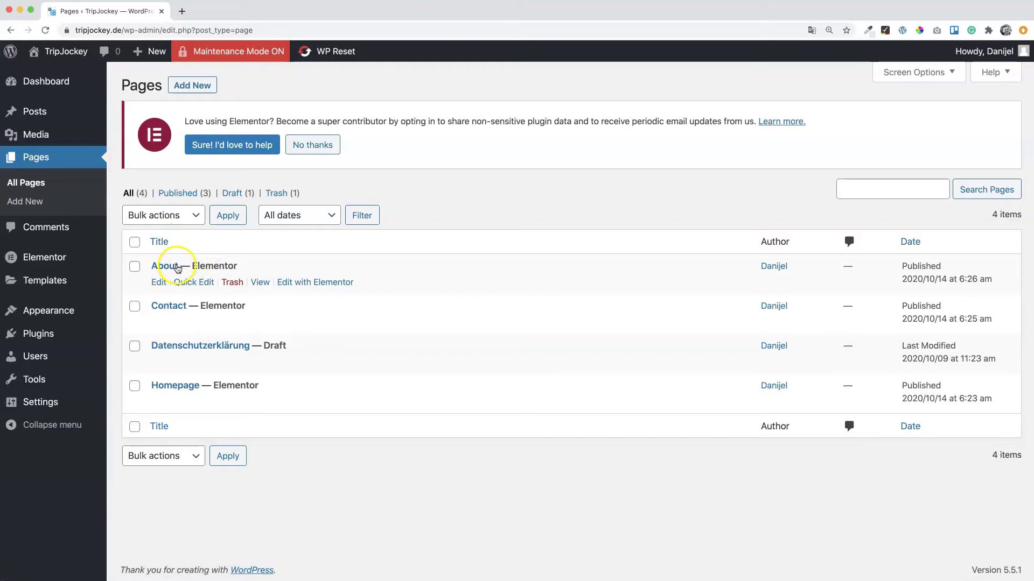
{"action": "mouse_move", "coordinate": [202, 386]}
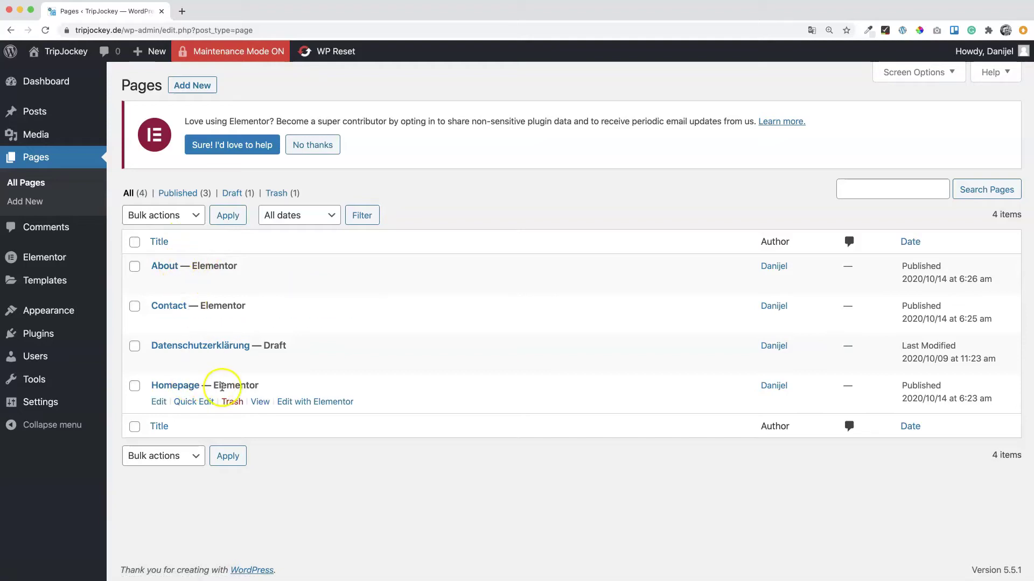
{"action": "left_click", "coordinate": [232, 361]}
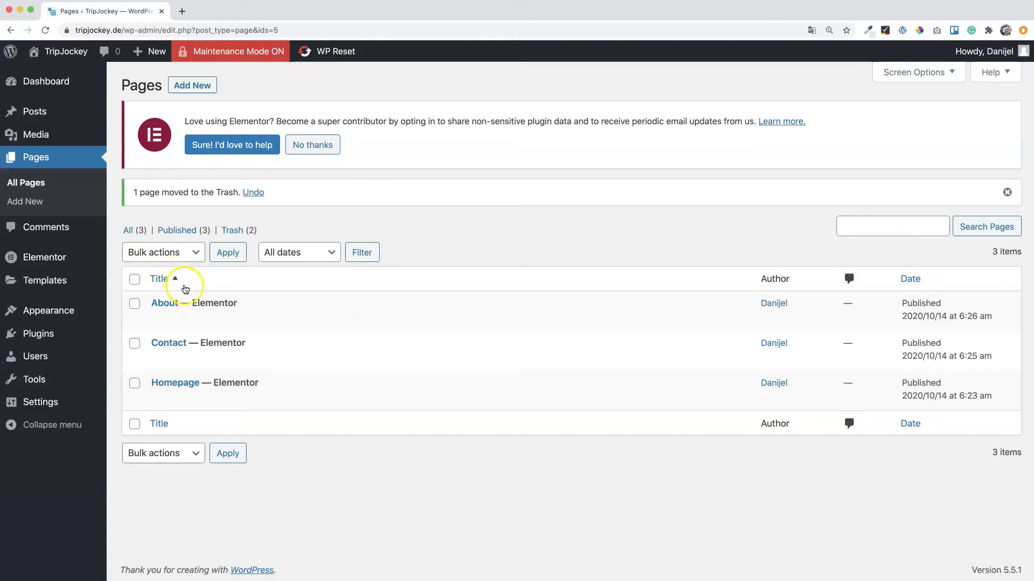
- Create 'Course Landing Page' in Elementor and insert the Online Course – Course Page template
{"action": "left_click", "coordinate": [198, 86]}
{"action": "type", "text": "Co"}
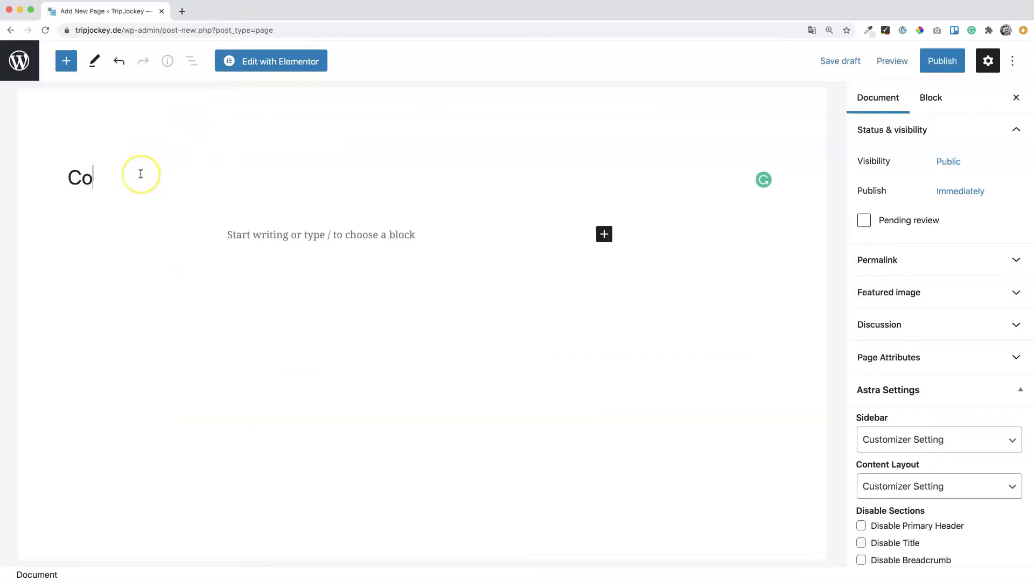
{"action": "type", "text": "urse Landing Page"}
{"action": "left_click", "coordinate": [265, 61]}
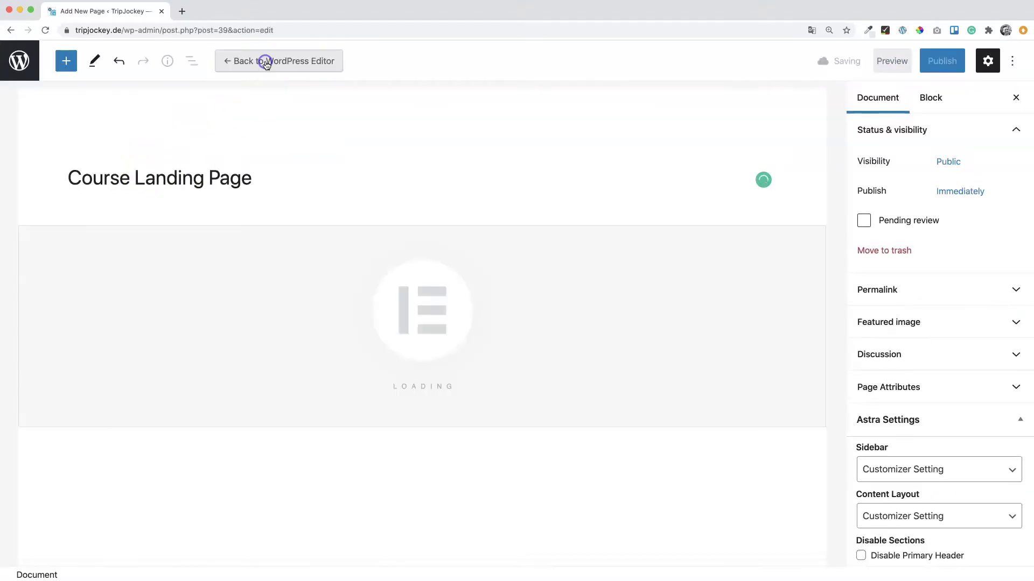
{"action": "left_click", "coordinate": [634, 201]}
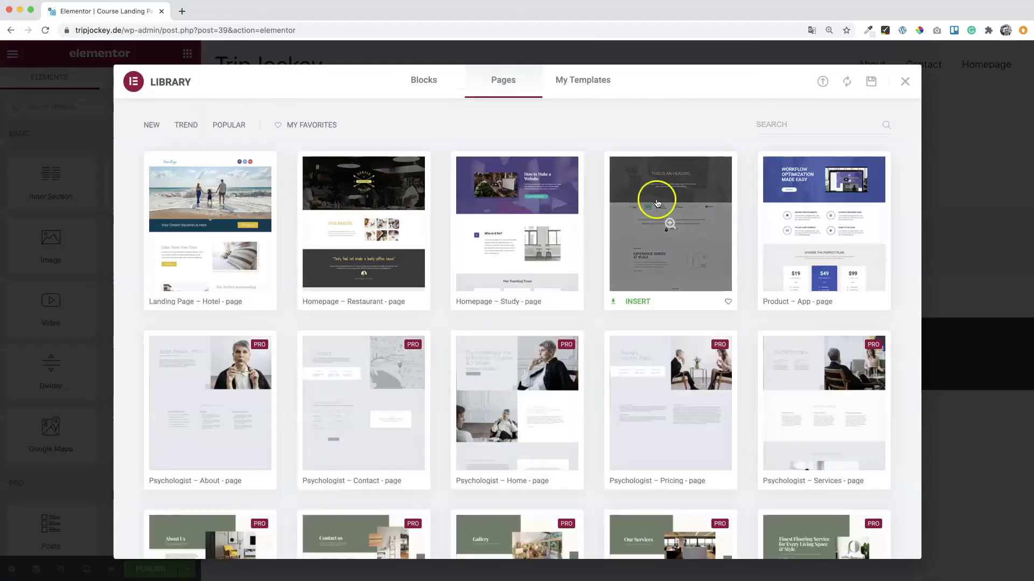
{"action": "left_click", "coordinate": [770, 126]}
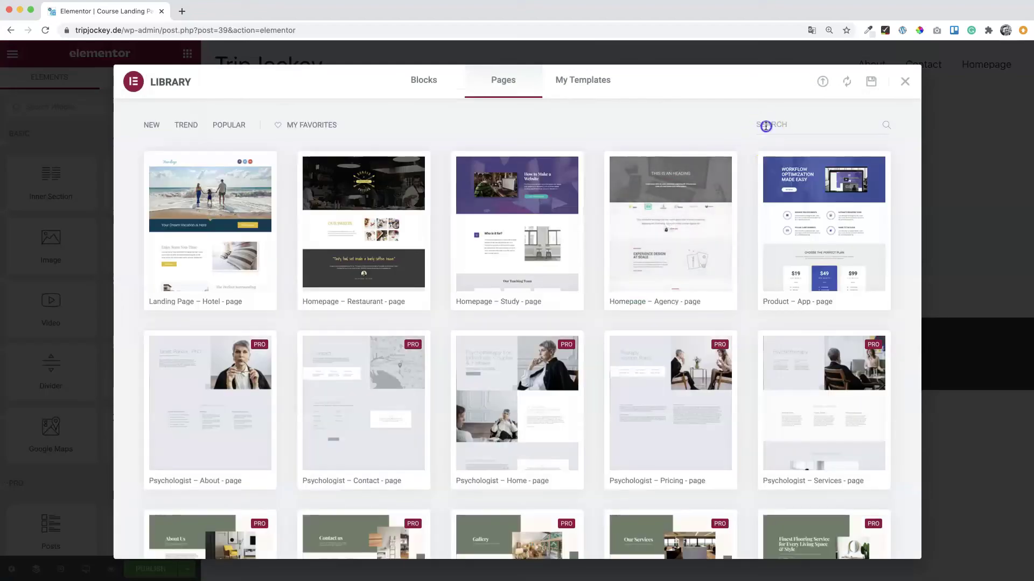
{"action": "type", "text": "onlin"}
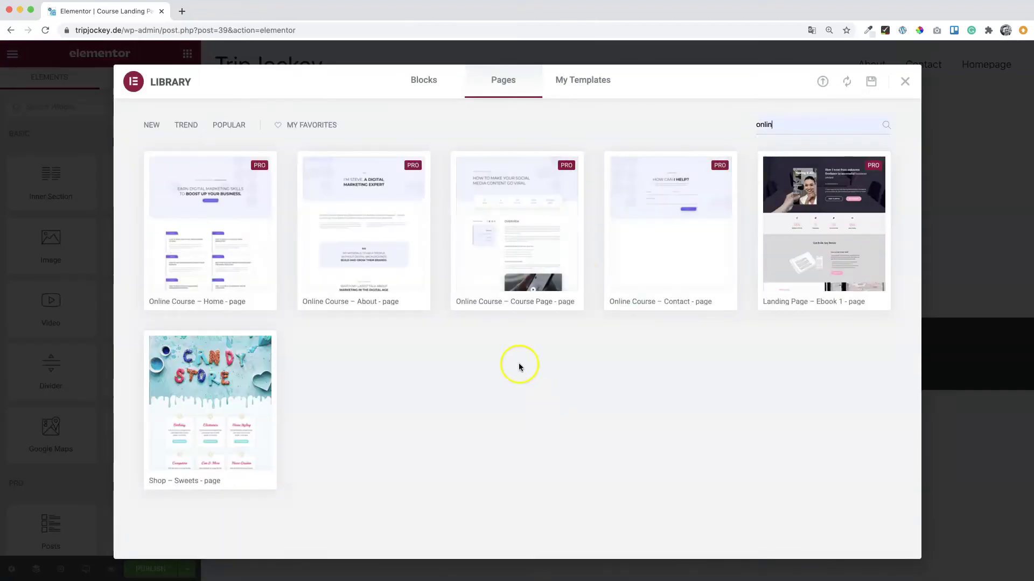
{"action": "left_click", "coordinate": [481, 301]}
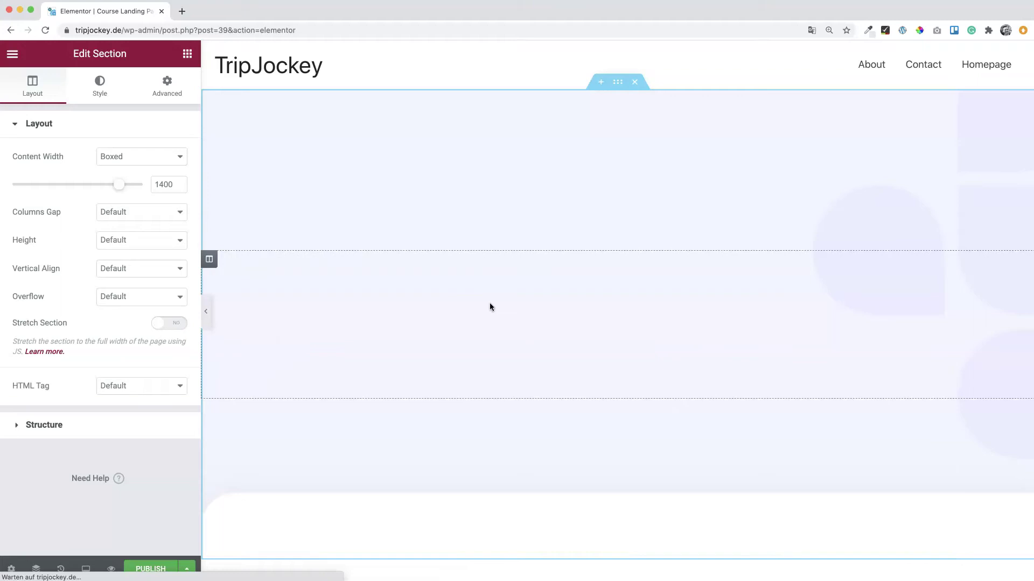
- Preview the Learning Path lessons, then open Lesson 1 and select part of its description text
{"action": "scroll", "coordinate": [615, 423], "scroll_direction": "down", "scroll_amount": 6}
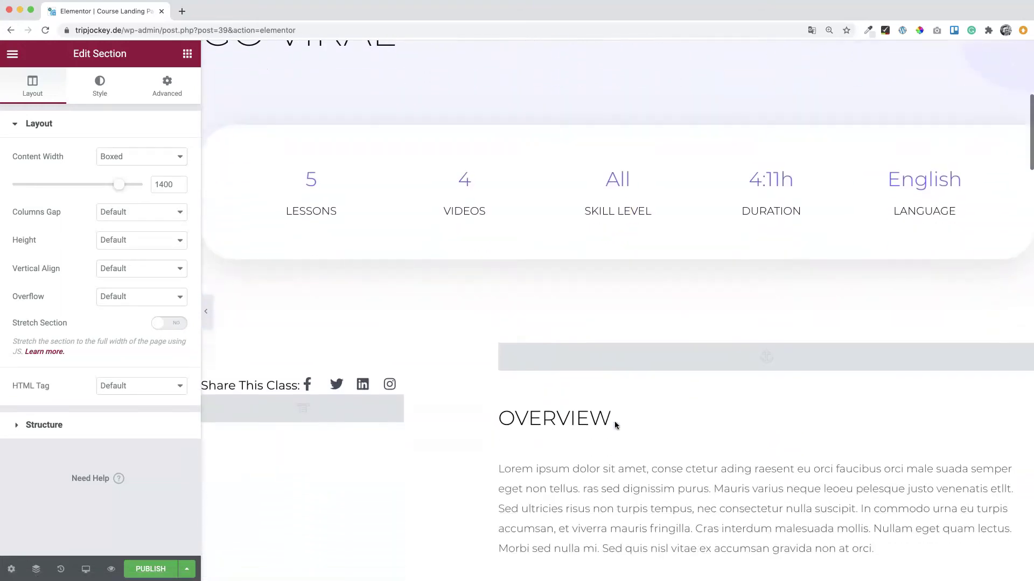
{"action": "scroll", "coordinate": [615, 424], "scroll_direction": "down", "scroll_amount": 6}
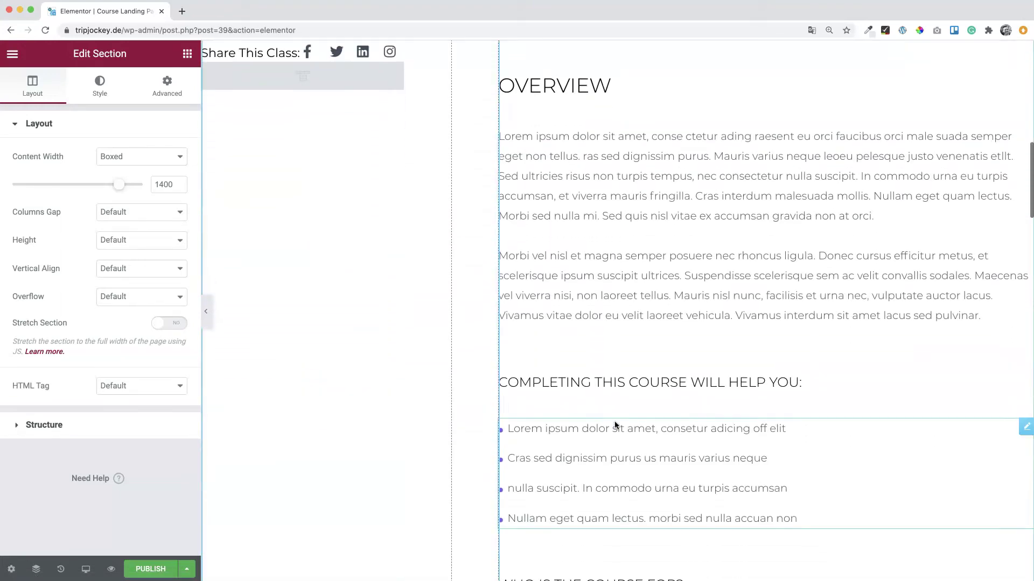
{"action": "scroll", "coordinate": [614, 426], "scroll_direction": "down", "scroll_amount": 13}
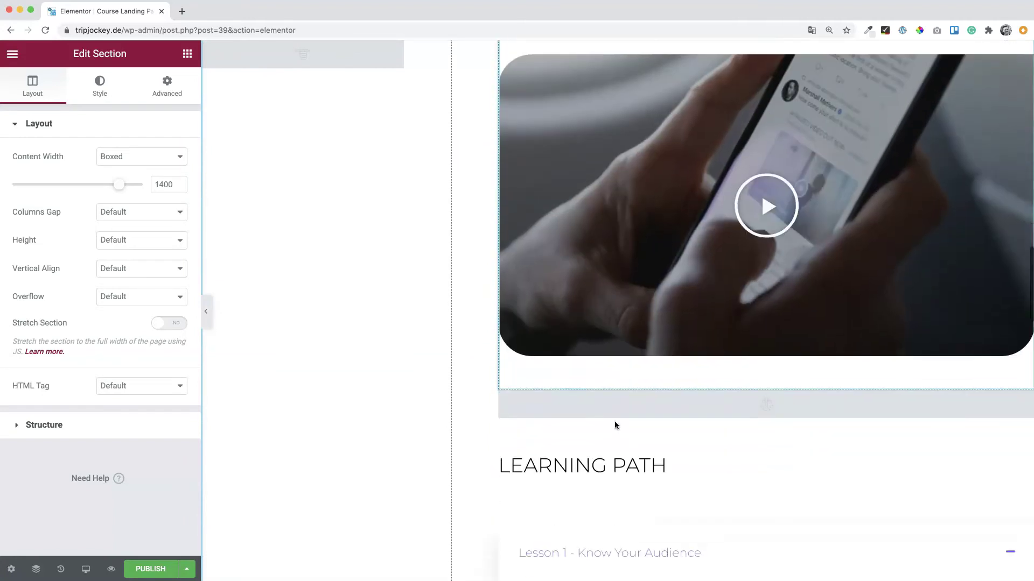
{"action": "scroll", "coordinate": [614, 425], "scroll_direction": "down", "scroll_amount": 8}
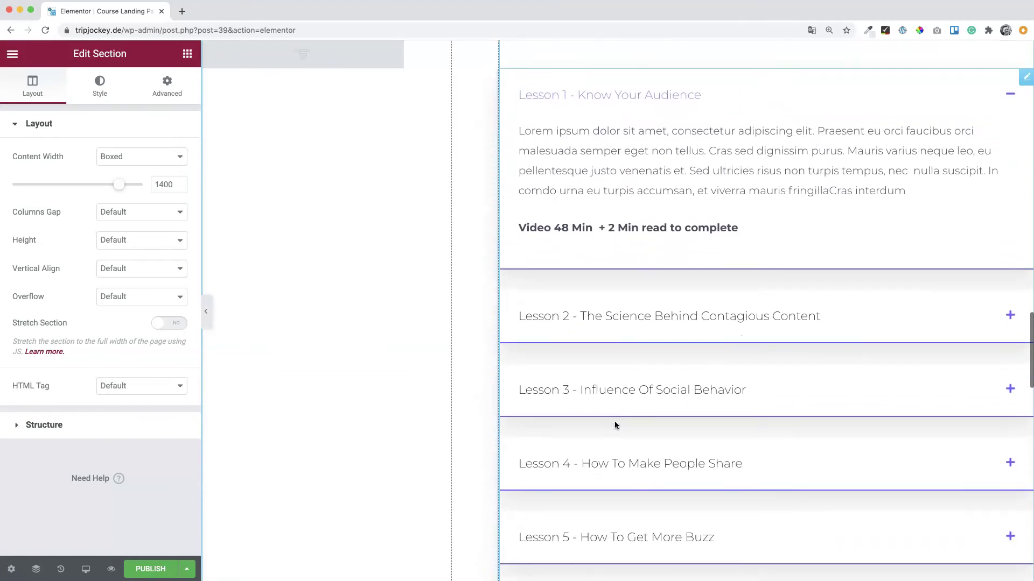
{"action": "scroll", "coordinate": [602, 344], "scroll_direction": "up", "scroll_amount": 7}
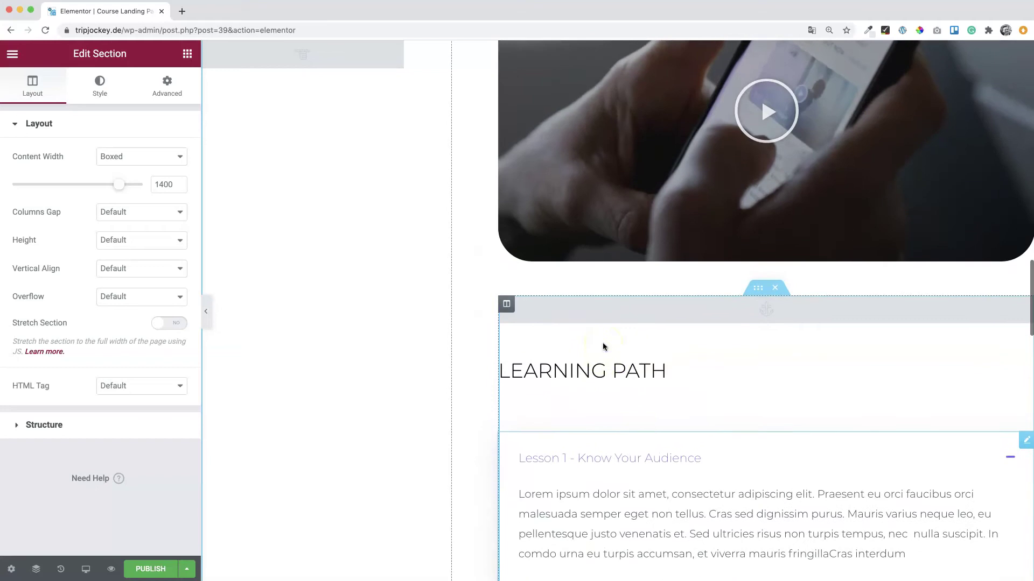
{"action": "scroll", "coordinate": [602, 345], "scroll_direction": "down", "scroll_amount": 6}
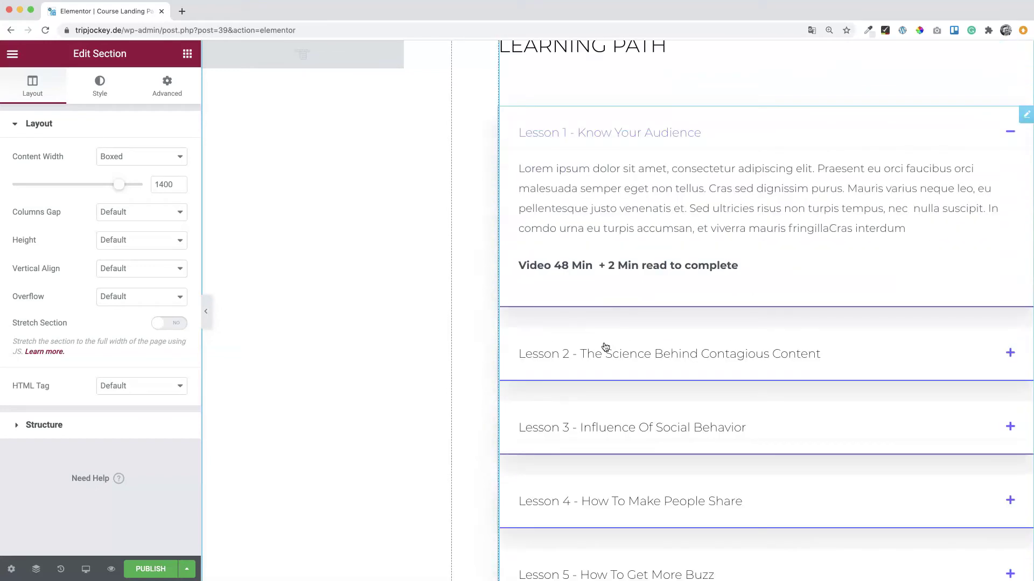
{"action": "left_click", "coordinate": [594, 347]}
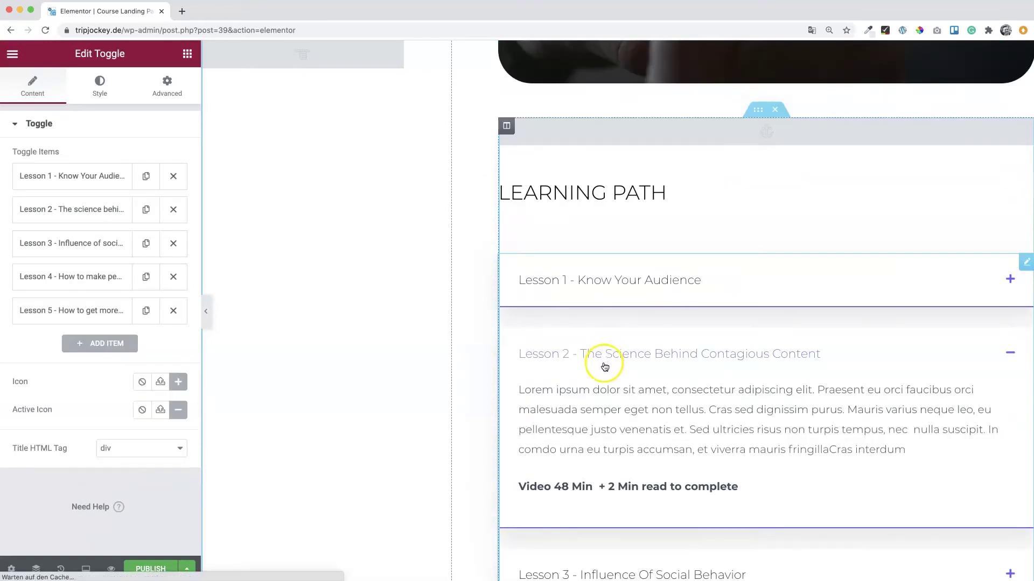
{"action": "left_click", "coordinate": [605, 359]}
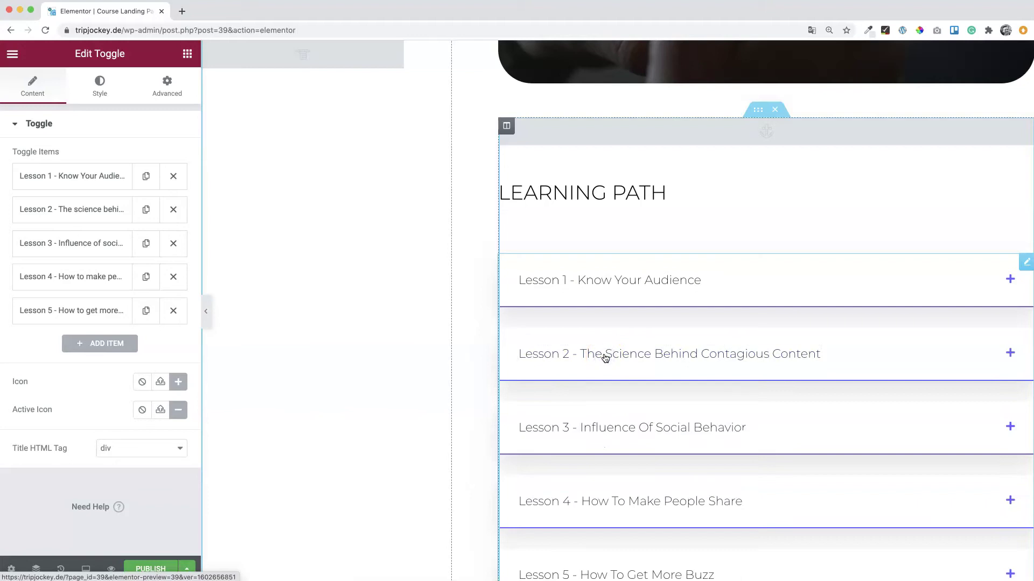
{"action": "left_click", "coordinate": [626, 283]}
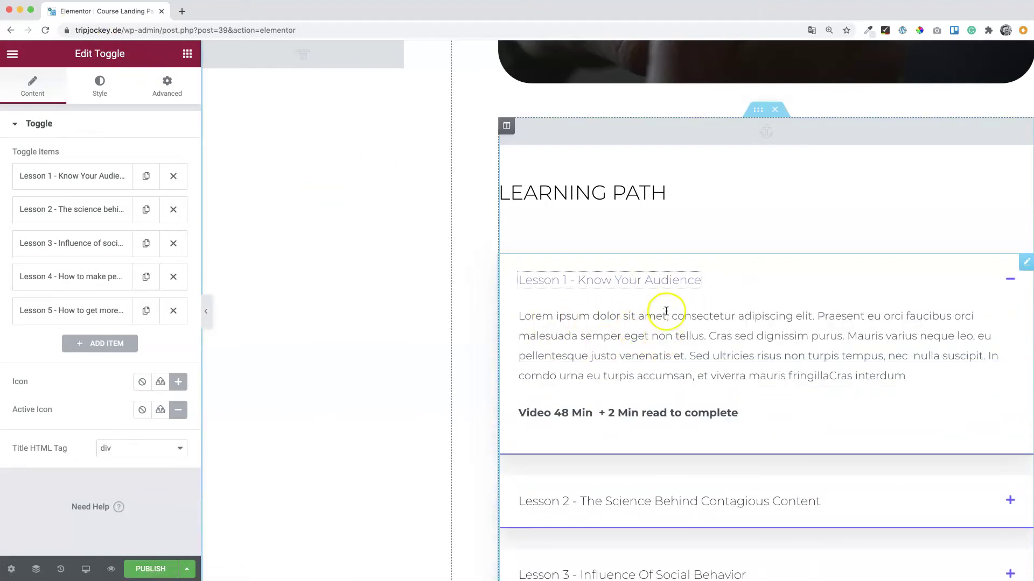
{"action": "left_click", "coordinate": [606, 319]}
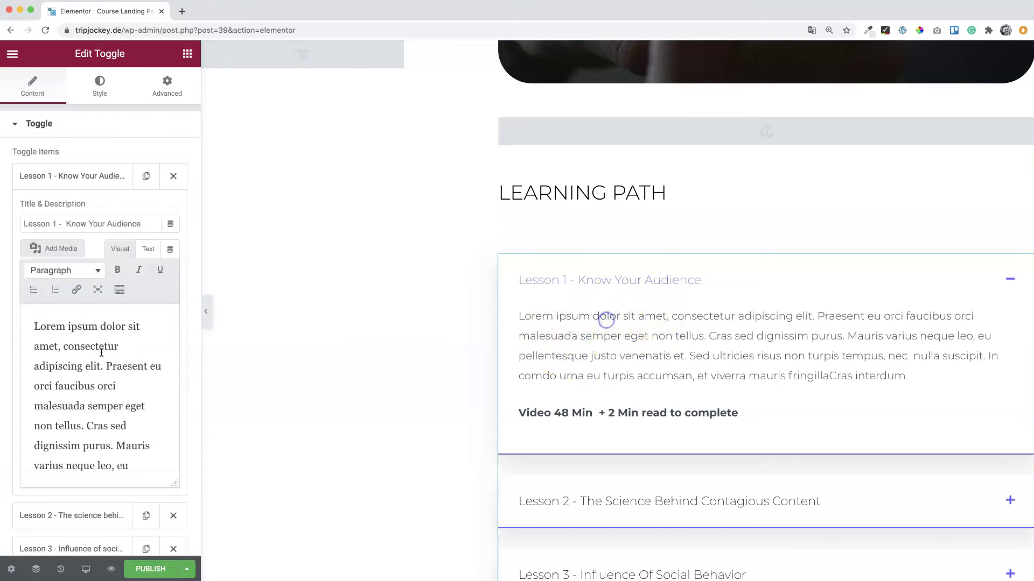
{"action": "left_click_drag", "start_coordinate": [71, 326], "coordinate": [120, 404]}
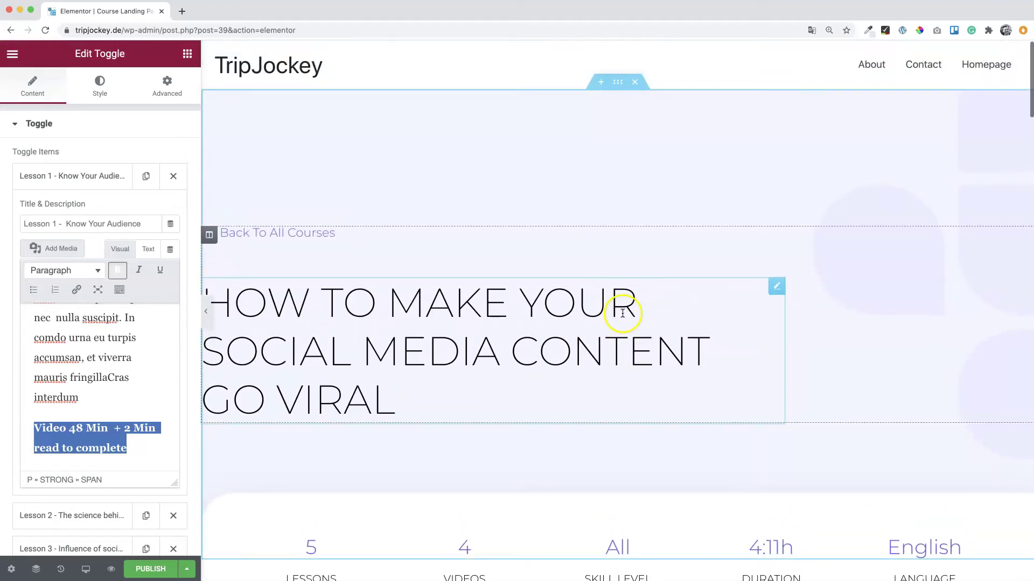
- Publish the Course Landing Page and exit Elementor back to the Pages list
{"action": "left_click", "coordinate": [136, 573]}
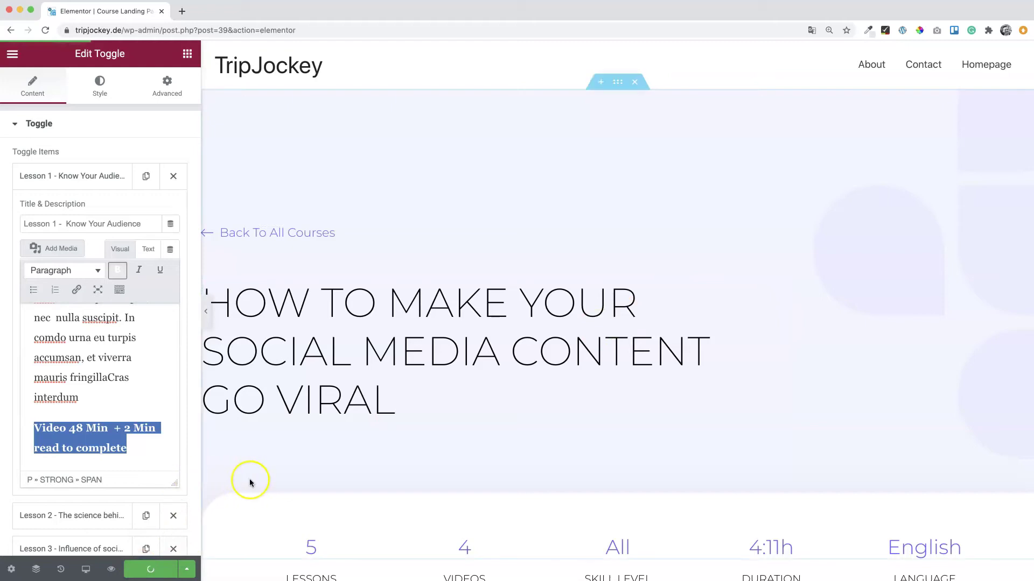
{"action": "left_click", "coordinate": [12, 53]}
{"action": "left_click", "coordinate": [92, 287]}
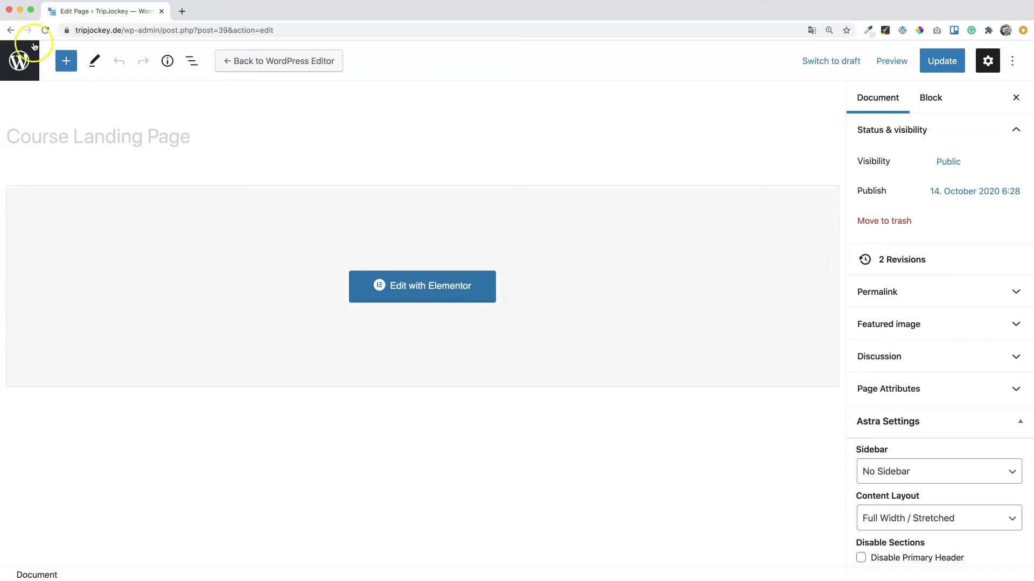
{"action": "left_click", "coordinate": [20, 61]}
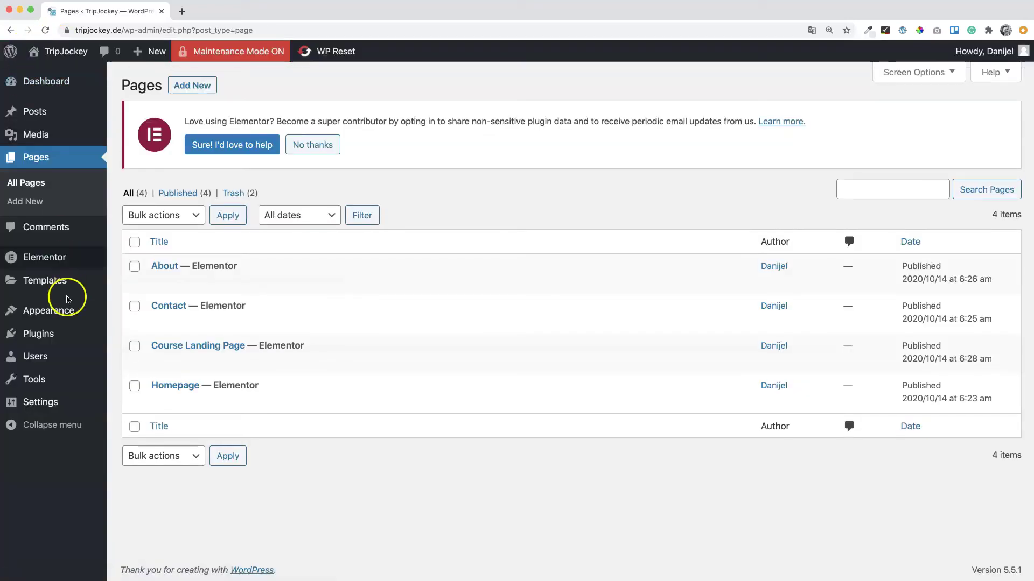
- Go to the Templates > Theme Builder list in the WordPress dashboard
{"action": "mouse_move", "coordinate": [51, 261]}
{"action": "mouse_move", "coordinate": [58, 283]}
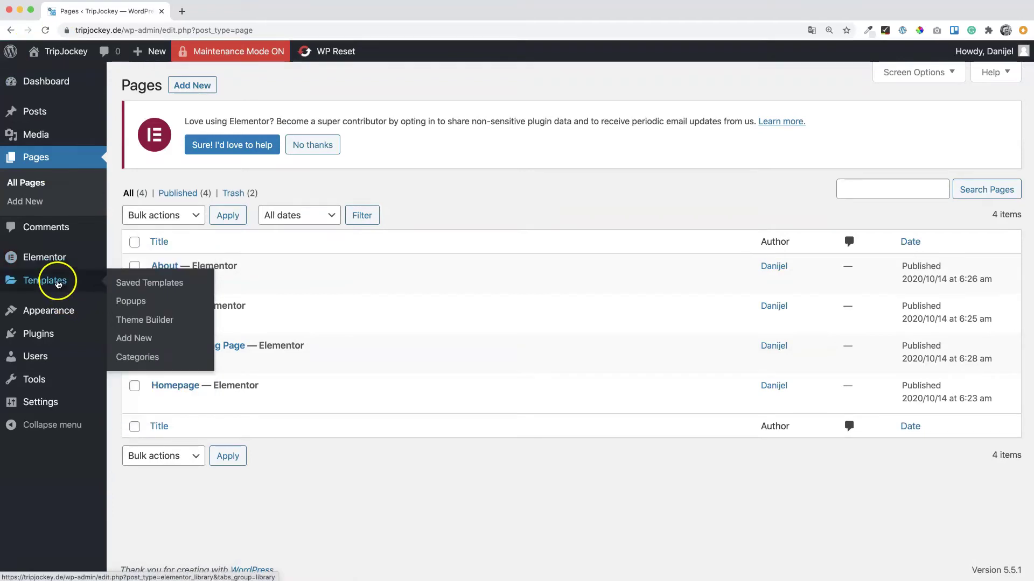
{"action": "left_click", "coordinate": [161, 320]}
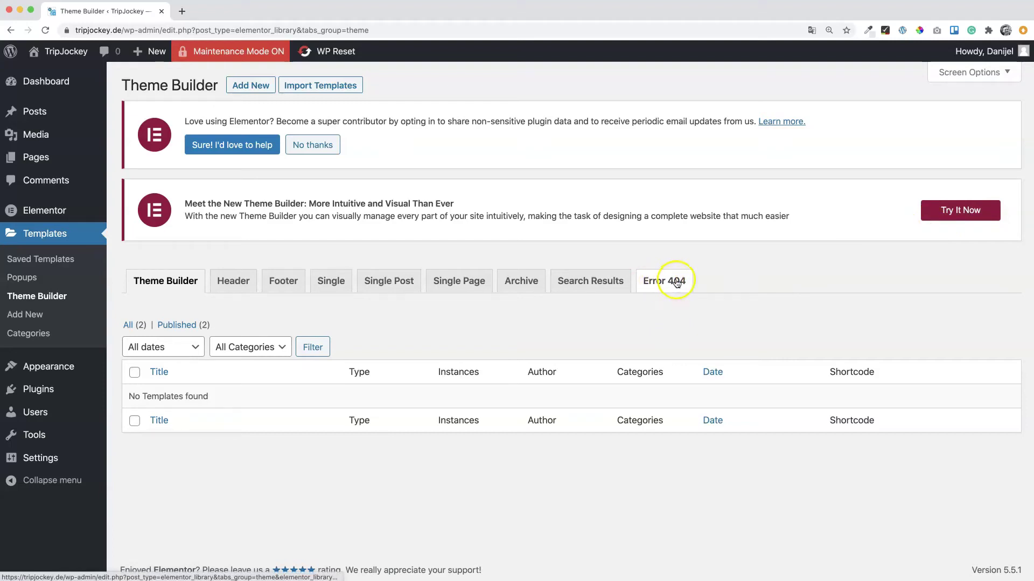
- Open the new Theme Builder in a second tab, view it, then return to the templates list
{"action": "right_click", "coordinate": [953, 209]}
{"action": "left_click", "coordinate": [978, 214]}
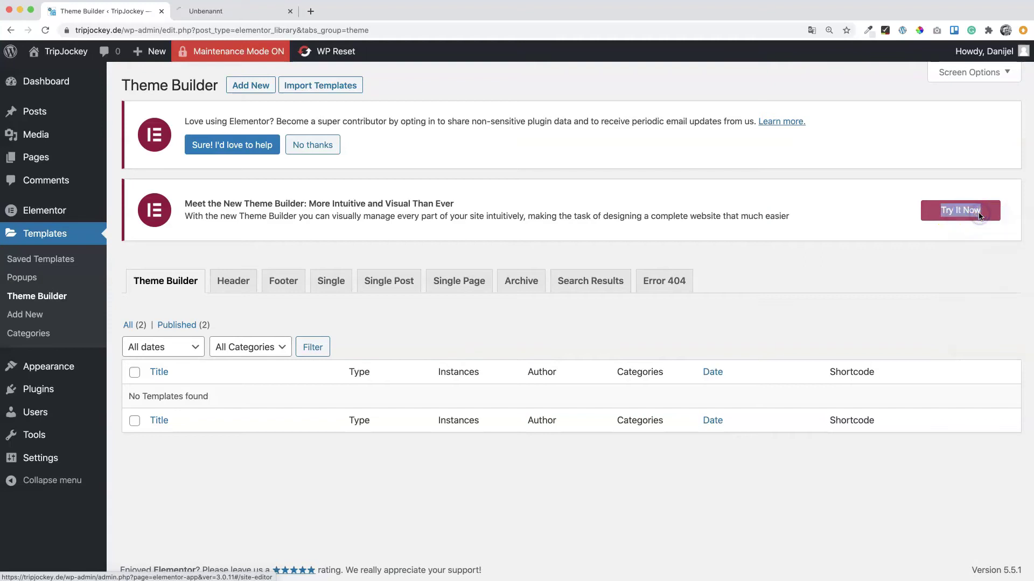
{"action": "left_click", "coordinate": [229, 11]}
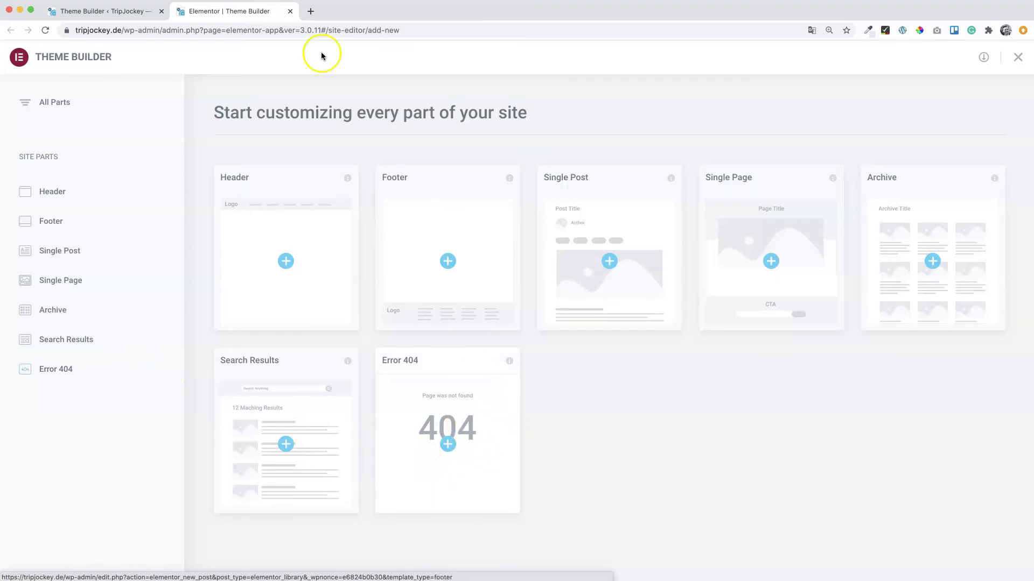
{"action": "left_click", "coordinate": [105, 12]}
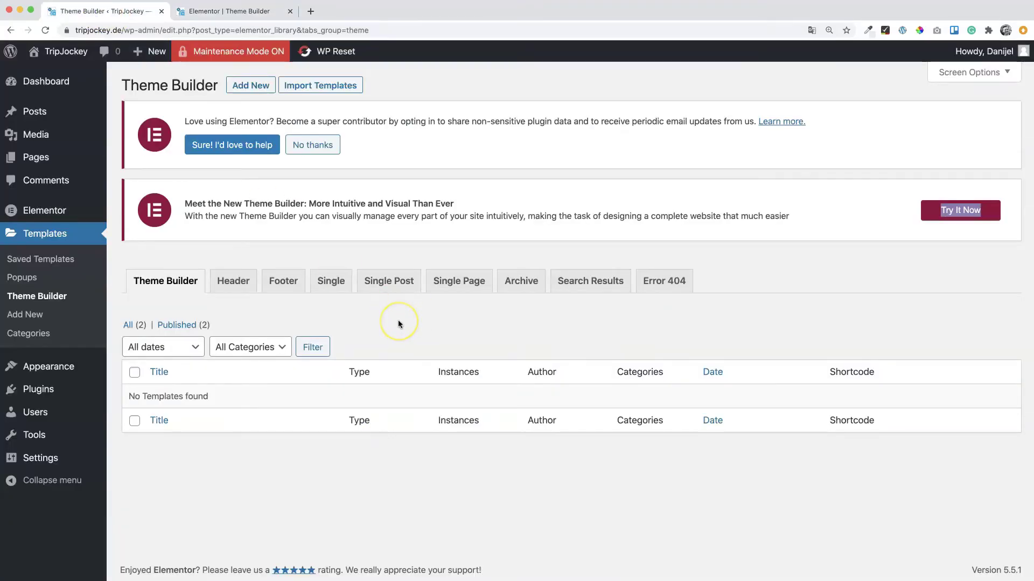
- Add a new Error 404 template named '404' and open it in Elementor
{"action": "left_click", "coordinate": [665, 285]}
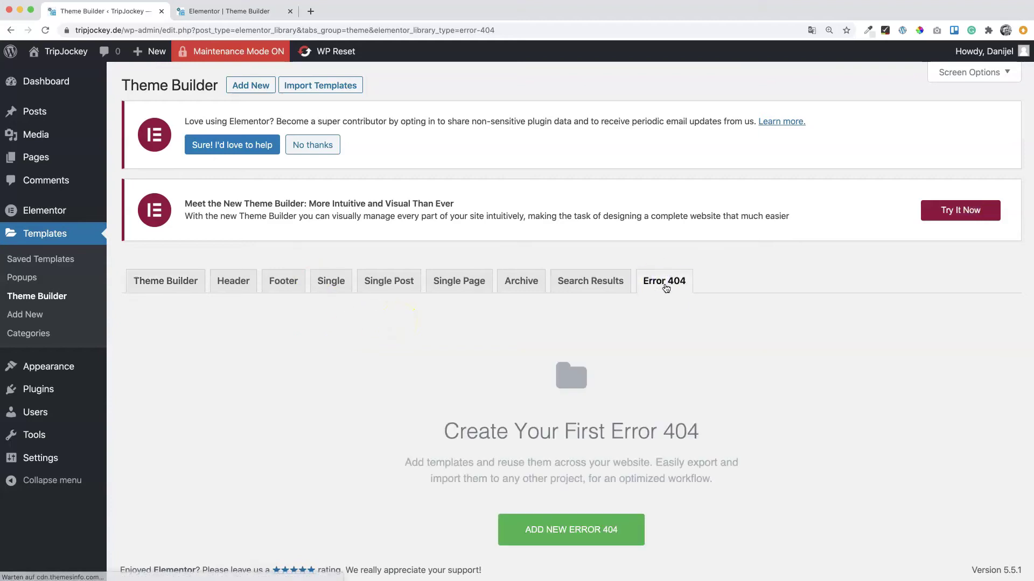
{"action": "scroll", "coordinate": [614, 468], "scroll_direction": "down", "scroll_amount": 1}
{"action": "left_click", "coordinate": [569, 508]}
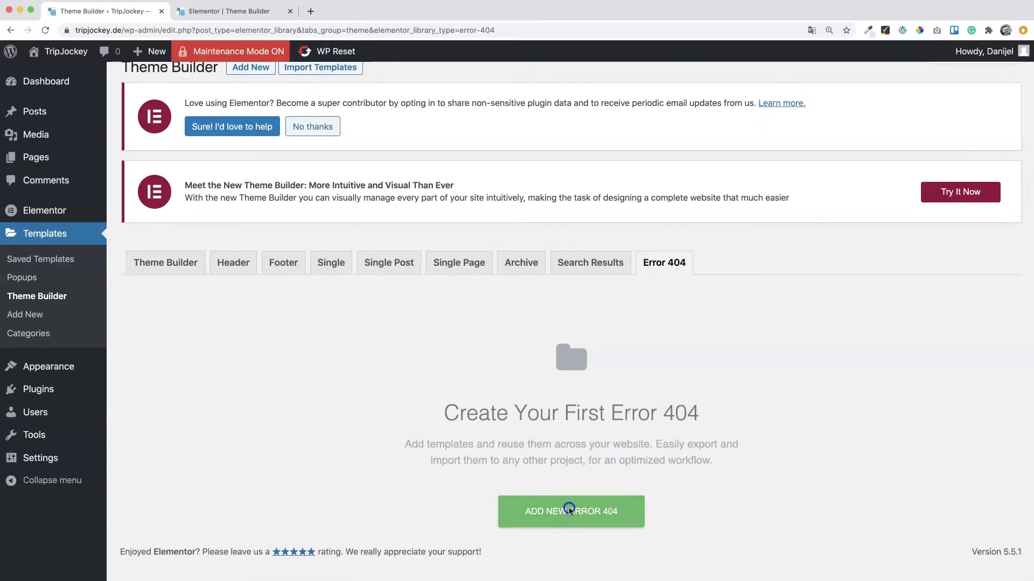
{"action": "left_click", "coordinate": [539, 372]}
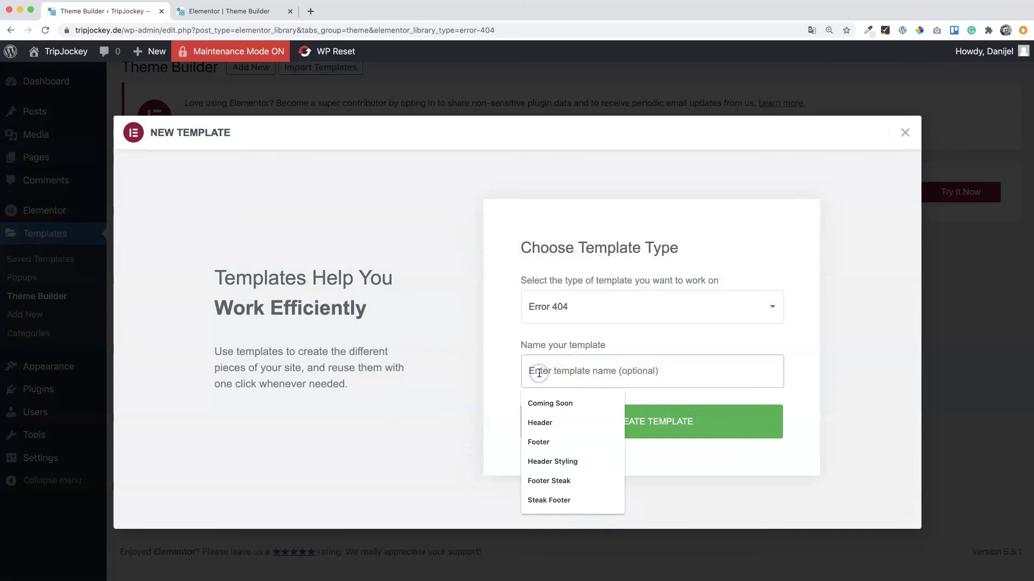
{"action": "type", "text": "404"}
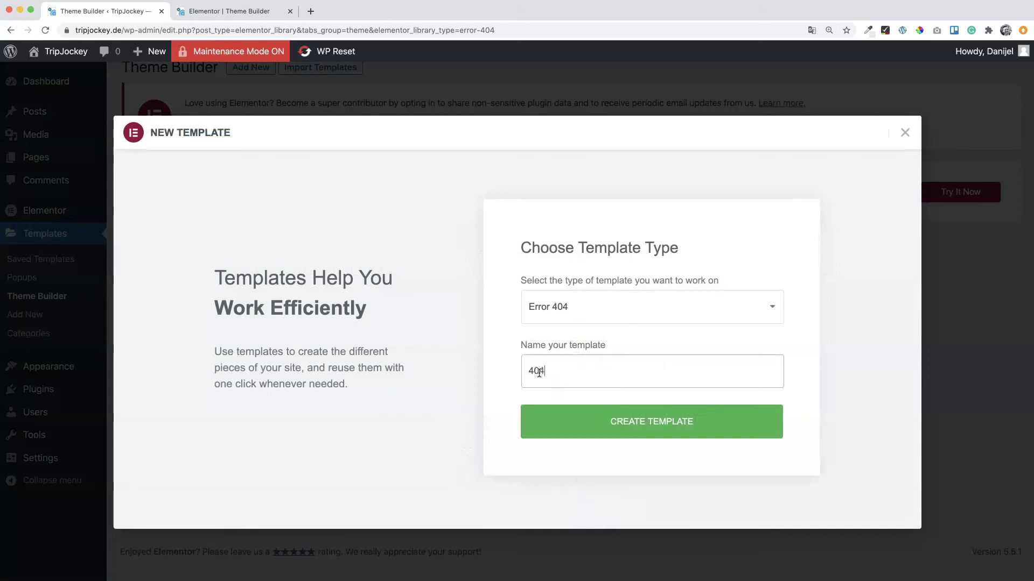
{"action": "left_click", "coordinate": [649, 425]}
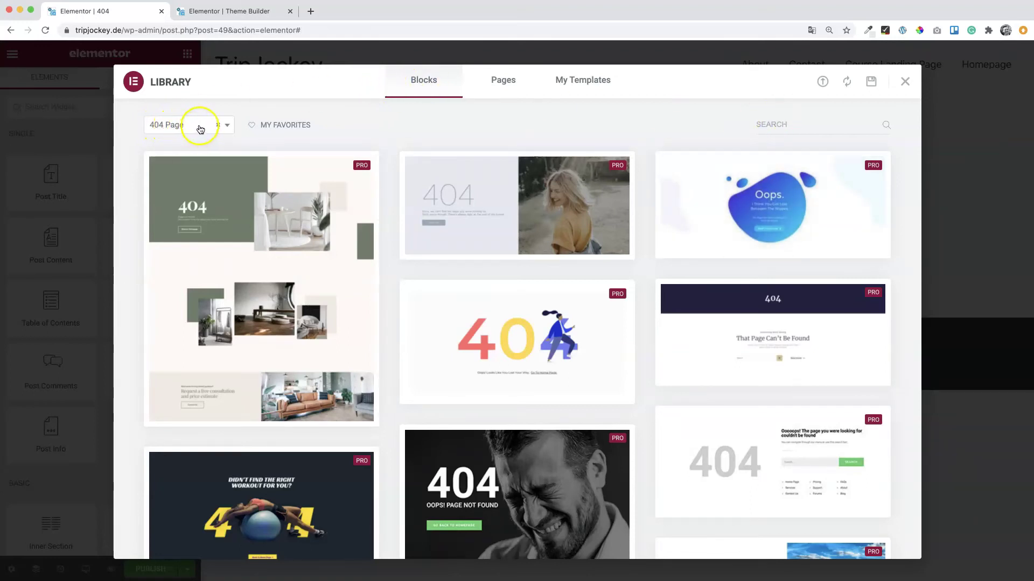
- Search the 404 Page blocks and insert the 'Oops This Is Awkward' design into the template
{"action": "left_click", "coordinate": [763, 124]}
{"action": "type", "text": "on"}
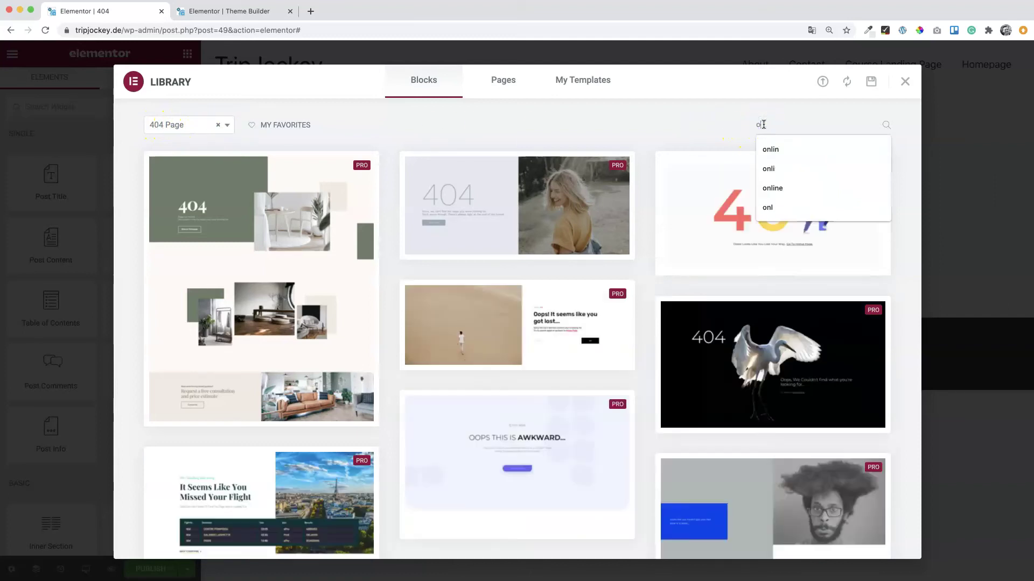
{"action": "mouse_move", "coordinate": [274, 212]}
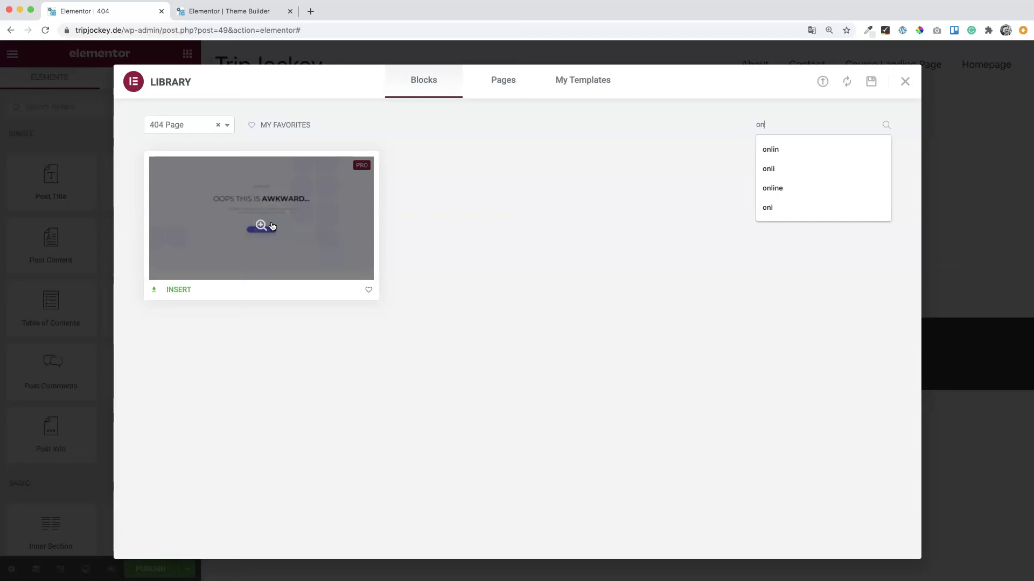
{"action": "left_click", "coordinate": [179, 290]}
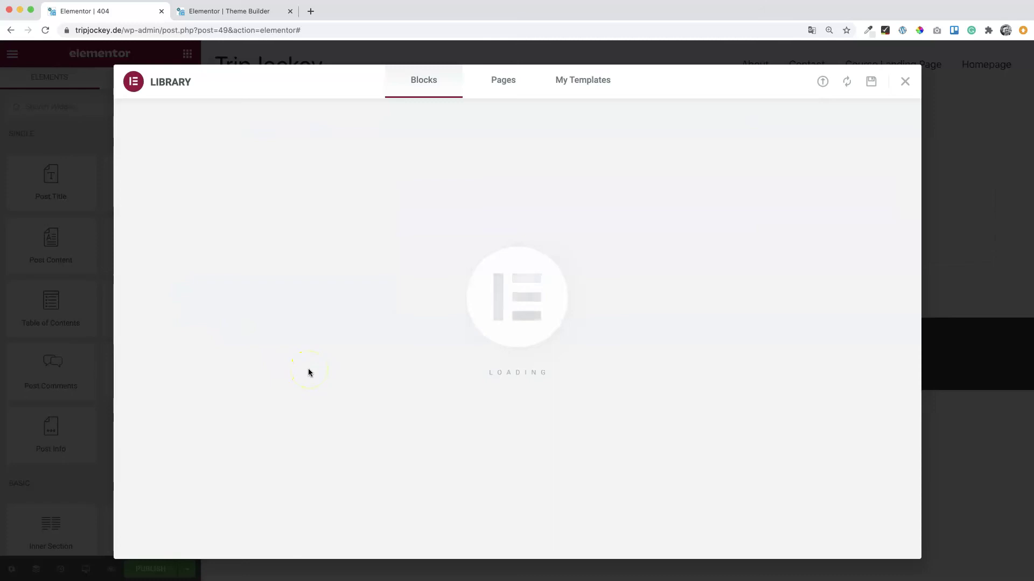
{"action": "scroll", "coordinate": [387, 379], "scroll_direction": "down", "scroll_amount": 6}
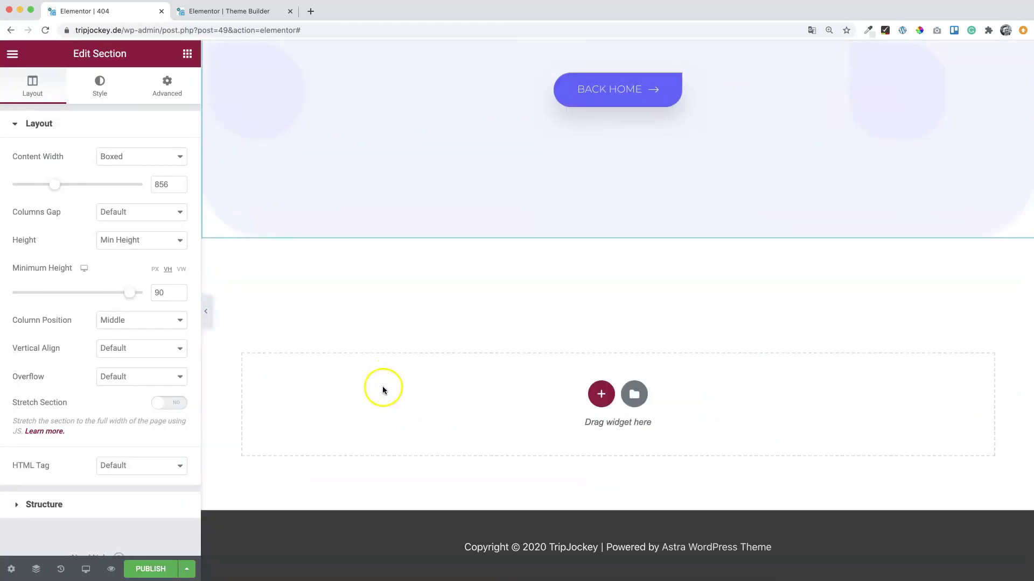
{"action": "scroll", "coordinate": [386, 387], "scroll_direction": "up", "scroll_amount": 6}
- Publish the 404 template with an Include > 404 Page display condition and save it
{"action": "left_click", "coordinate": [150, 569]}
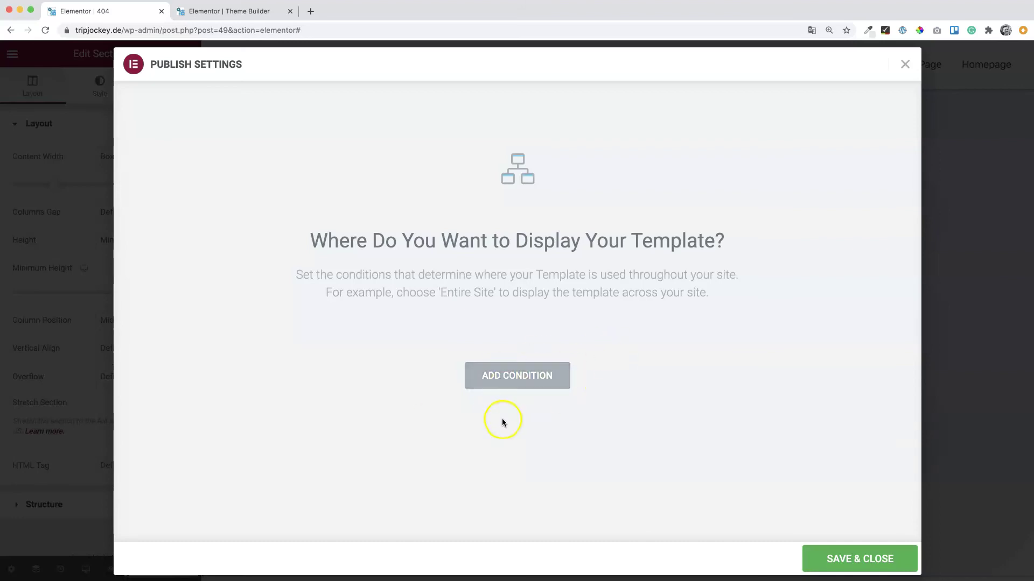
{"action": "left_click", "coordinate": [523, 375]}
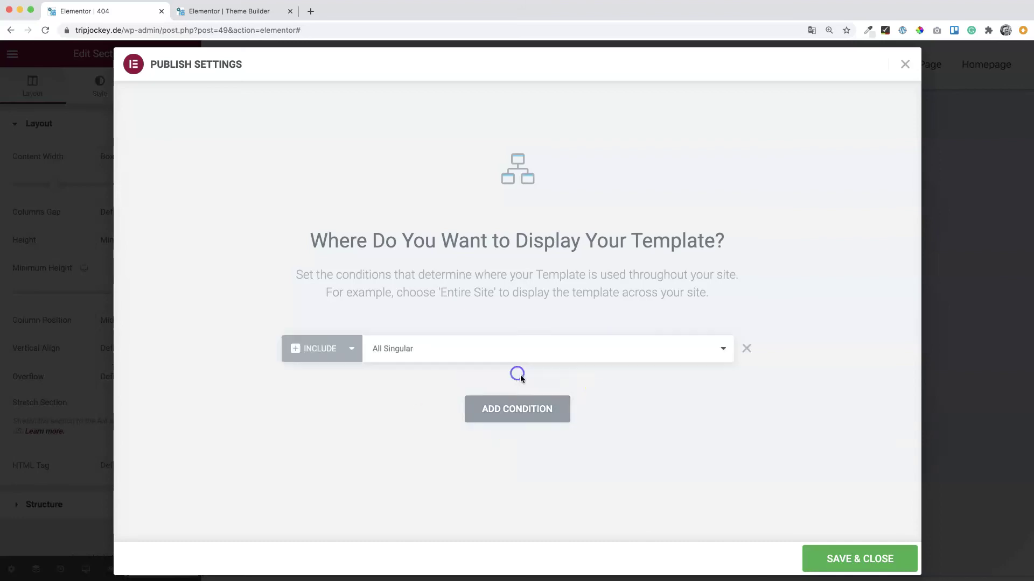
{"action": "left_click", "coordinate": [401, 347]}
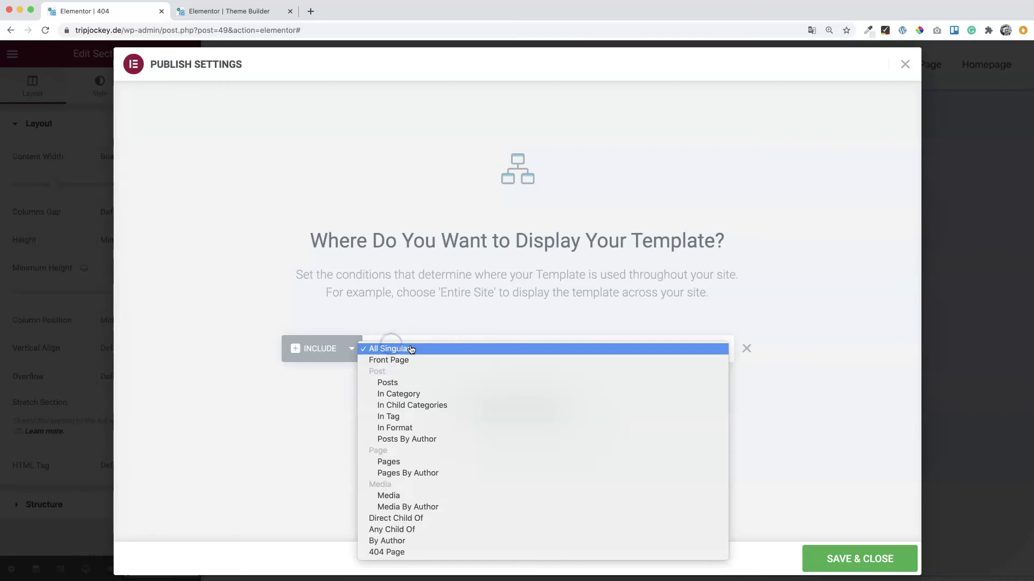
{"action": "left_click", "coordinate": [401, 550]}
{"action": "left_click", "coordinate": [885, 562]}
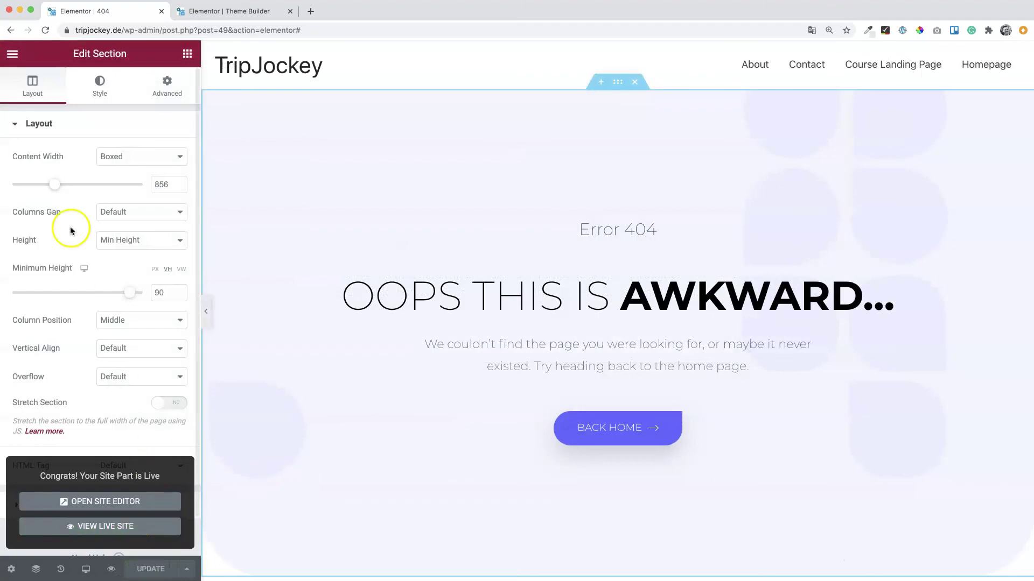
{"action": "left_click", "coordinate": [12, 54]}
- Exit to the WordPress Pages list and open the Homepage in a new tab
{"action": "left_click", "coordinate": [87, 286]}
{"action": "left_click", "coordinate": [110, 294]}
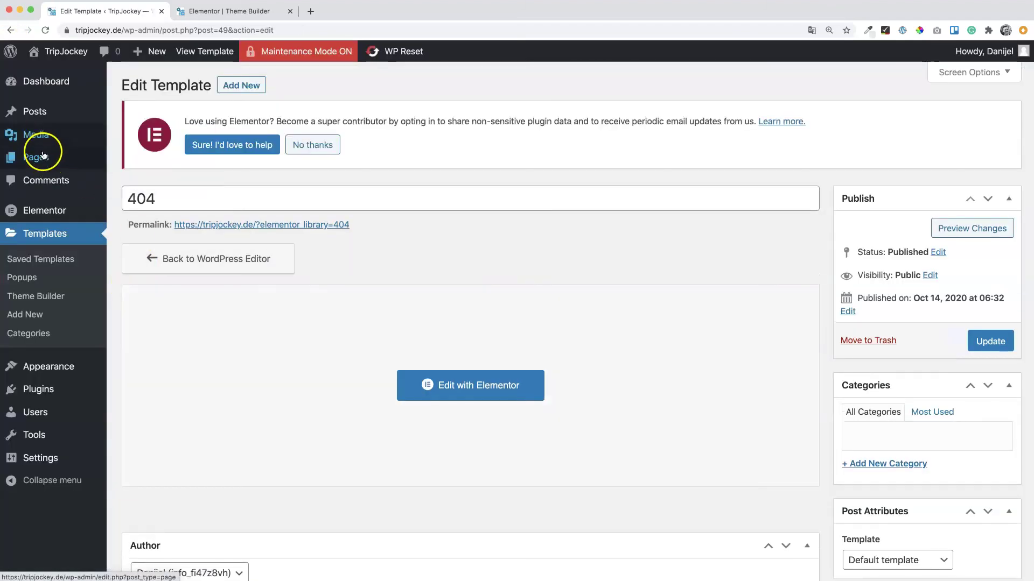
{"action": "left_click", "coordinate": [48, 158]}
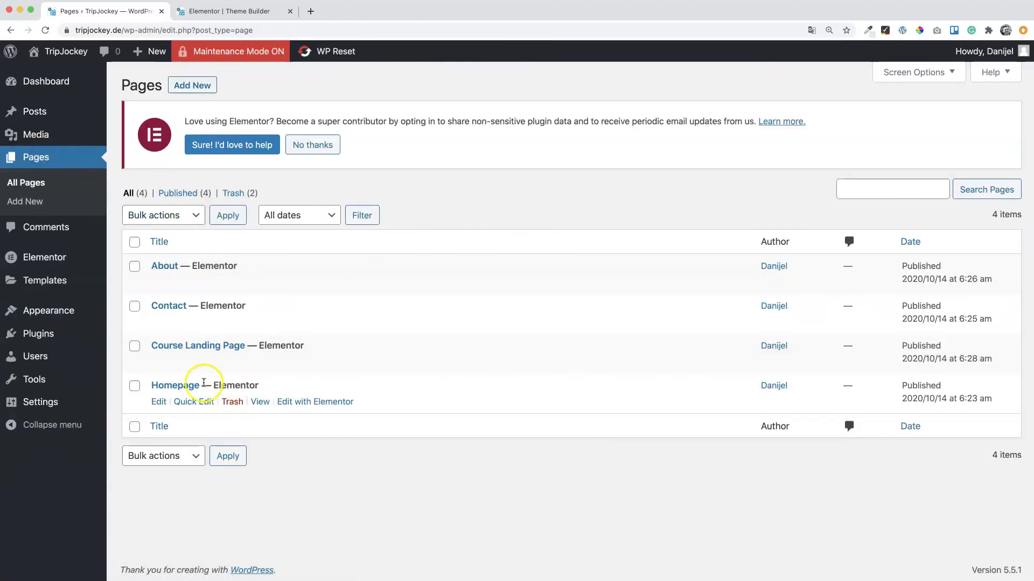
{"action": "right_click", "coordinate": [261, 402]}
{"action": "left_click", "coordinate": [272, 408]}
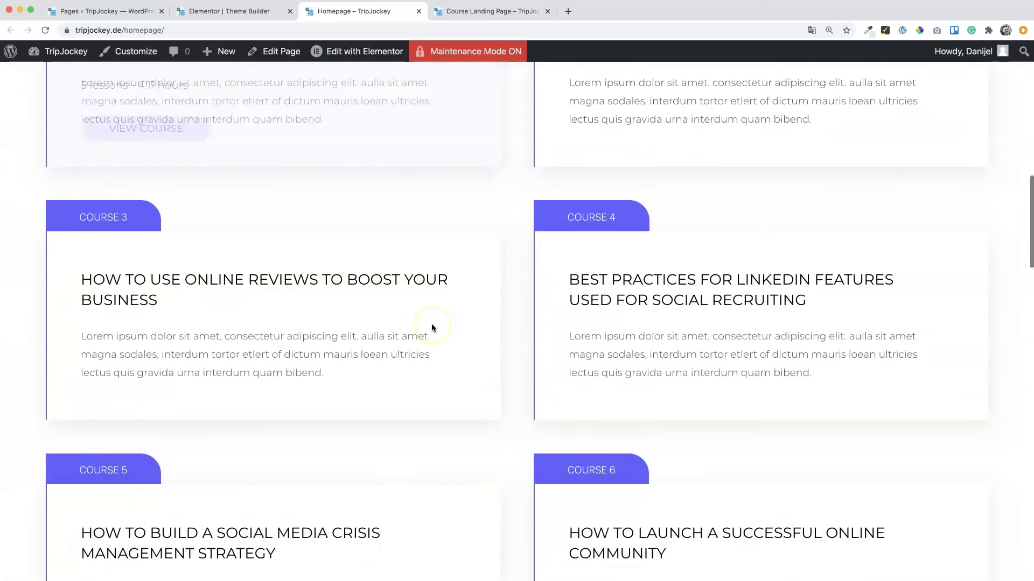
{"action": "scroll", "coordinate": [432, 325], "scroll_direction": "down", "scroll_amount": 5}
- Open the Course Landing Page in a new tab and browse the live 'How To Make Your Social Media Content Go Viral' page
{"action": "scroll", "coordinate": [431, 326], "scroll_direction": "up", "scroll_amount": 20}
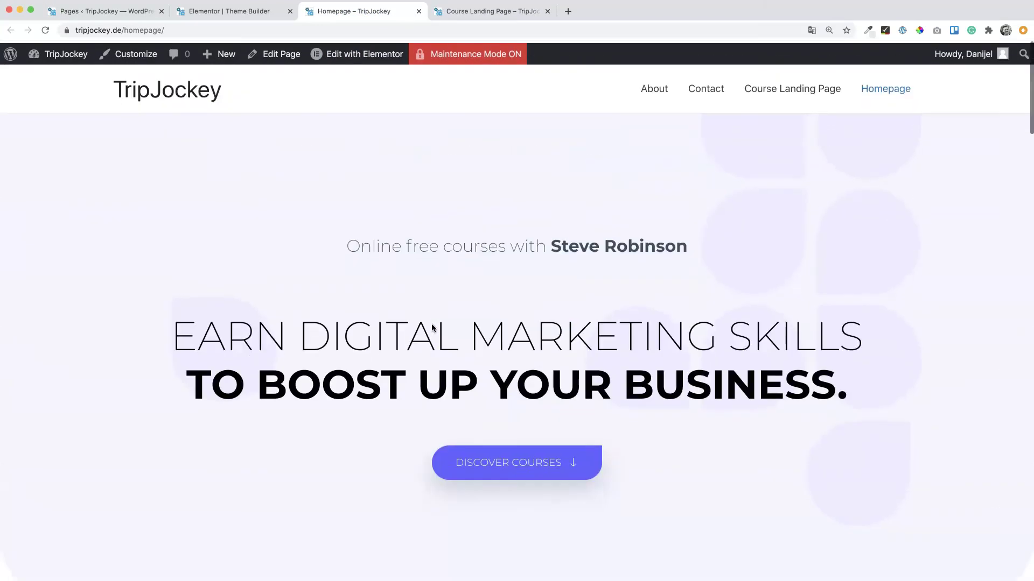
{"action": "left_click", "coordinate": [618, 83]}
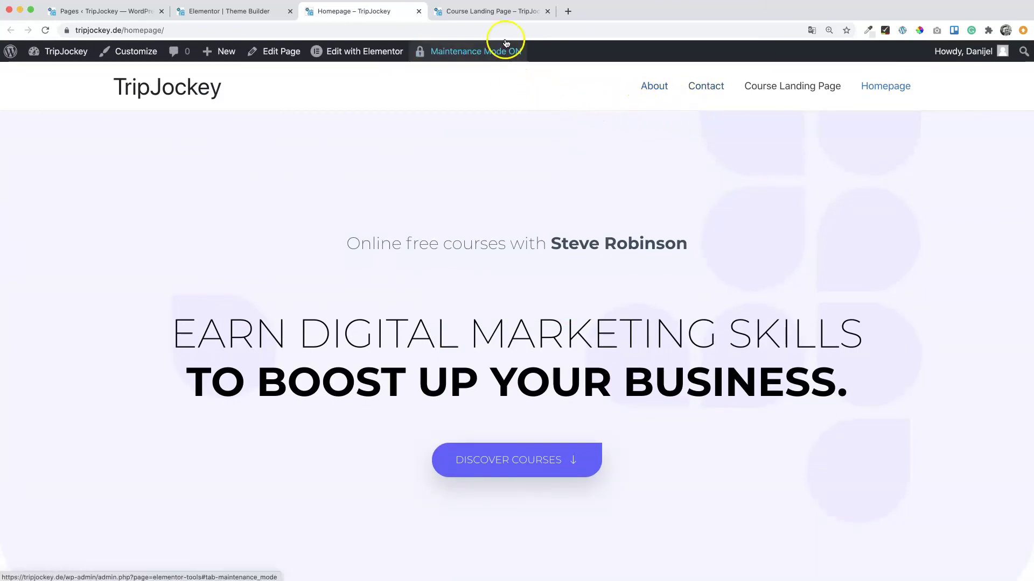
{"action": "left_click", "coordinate": [487, 11]}
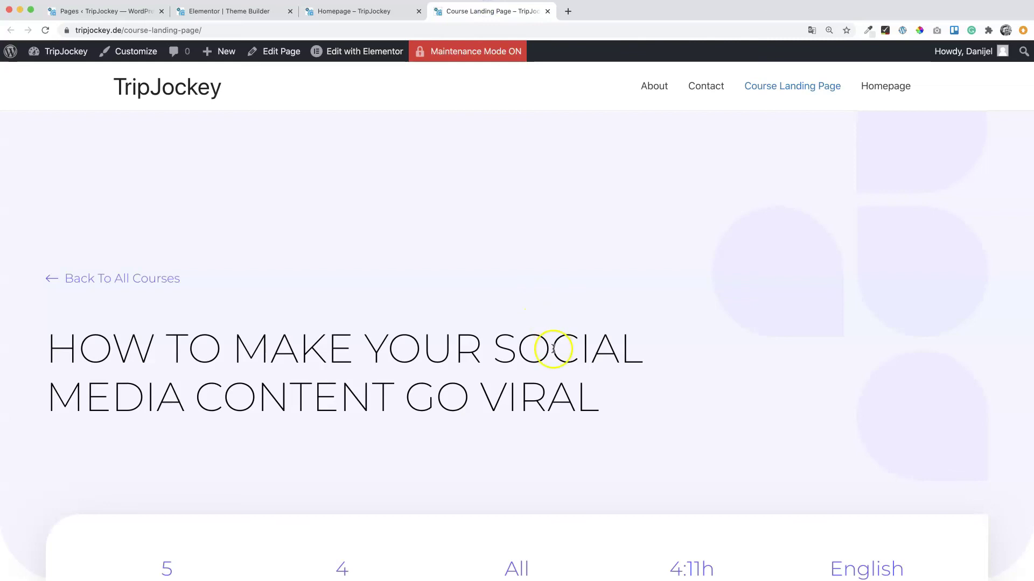
{"action": "scroll", "coordinate": [555, 347], "scroll_direction": "down", "scroll_amount": 20}
{"action": "scroll", "coordinate": [554, 346], "scroll_direction": "down", "scroll_amount": 20}
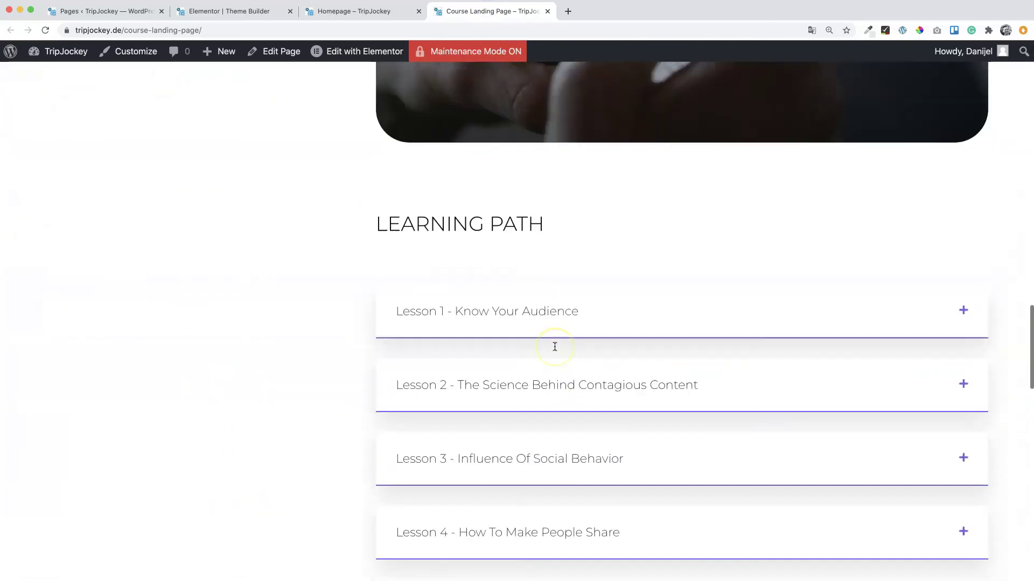
{"action": "scroll", "coordinate": [554, 346], "scroll_direction": "down", "scroll_amount": 4}
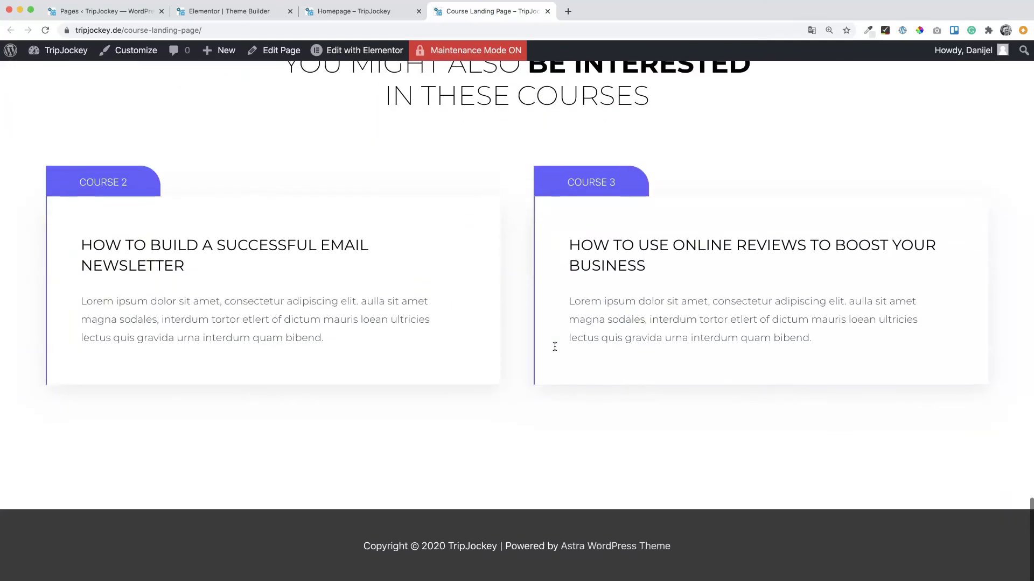
{"action": "scroll", "coordinate": [554, 345], "scroll_direction": "up", "scroll_amount": 20}
{"action": "scroll", "coordinate": [555, 350], "scroll_direction": "up", "scroll_amount": 20}
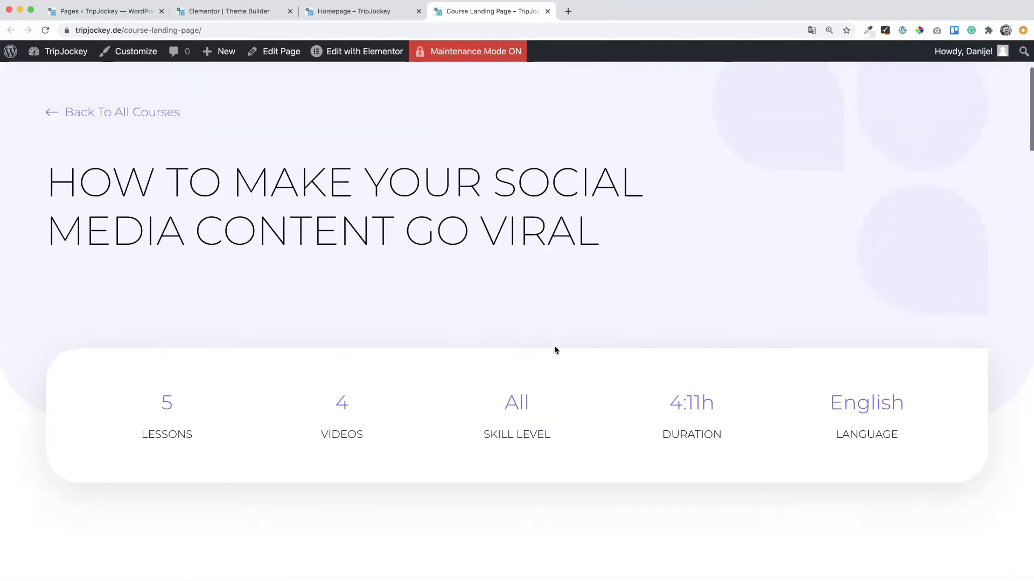
- Load the nonexistent address tripjockey.de/slkjdf and check the custom 'Oops This Is Awkward' 404 page
{"action": "left_click", "coordinate": [221, 29]}
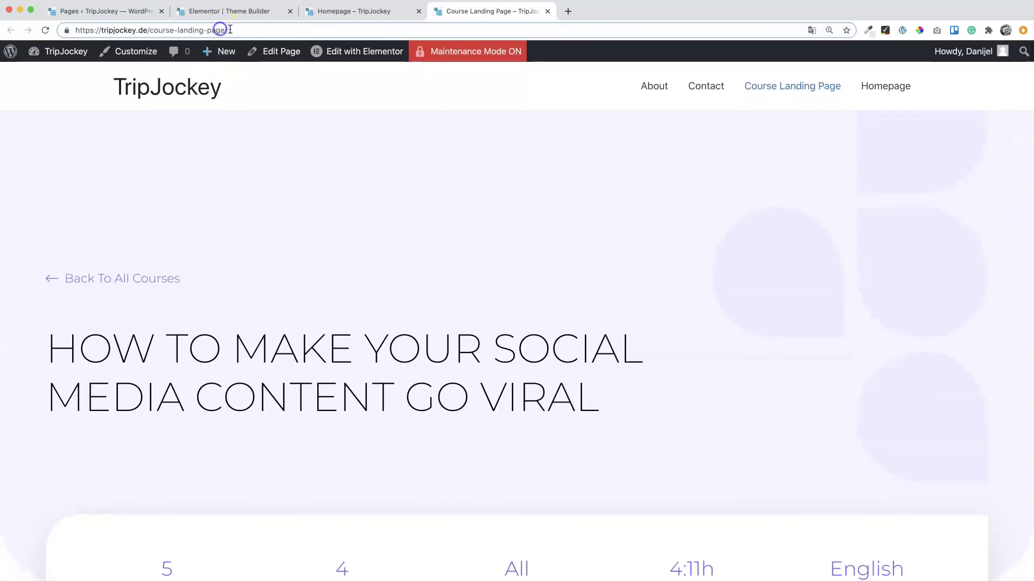
{"action": "left_click", "coordinate": [234, 29]}
{"action": "key", "text": "BackSpace"}
{"action": "key", "text": "BackSpace"}
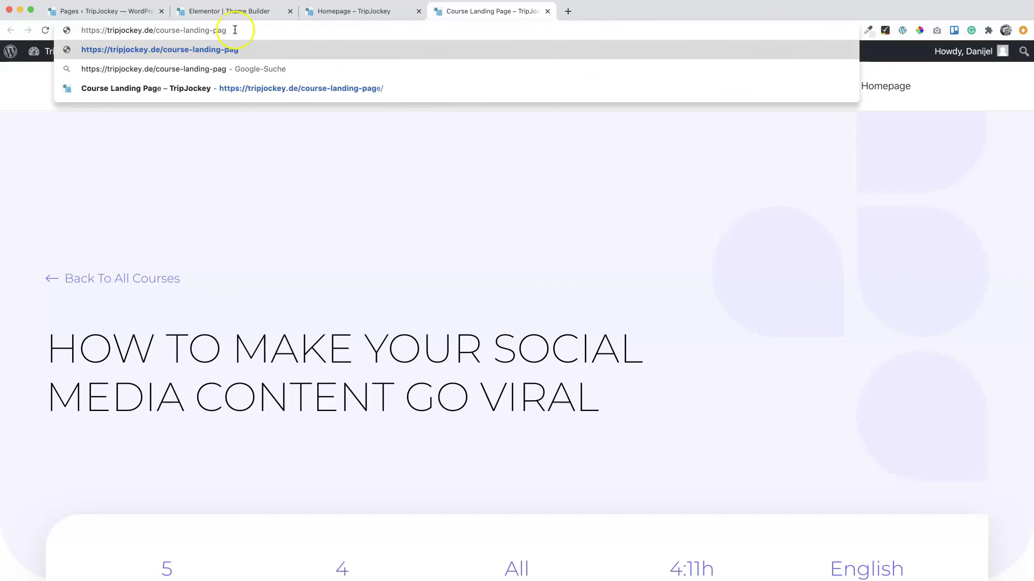
{"action": "key", "text": "BackSpace"}
{"action": "key", "text": "BackSpace"}
{"action": "key", "text": "BackSpace"}
{"action": "key", "text": "BackSpace"}
{"action": "key", "text": "BackSpace"}
{"action": "key", "text": "BackSpace"}
{"action": "key", "text": "BackSpace"}
{"action": "key", "text": "BackSpace"}
{"action": "key", "text": "BackSpace"}
{"action": "key", "text": "BackSpace"}
{"action": "key", "text": "BackSpace"}
{"action": "key", "text": "BackSpace"}
{"action": "key", "text": "BackSpace"}
{"action": "key", "text": "BackSpace"}
{"action": "key", "text": "BackSpace"}
{"action": "key", "text": "BackSpace"}
{"action": "key", "text": "BackSpace"}
{"action": "key", "text": "BackSpace"}
{"action": "type", "text": "s"}
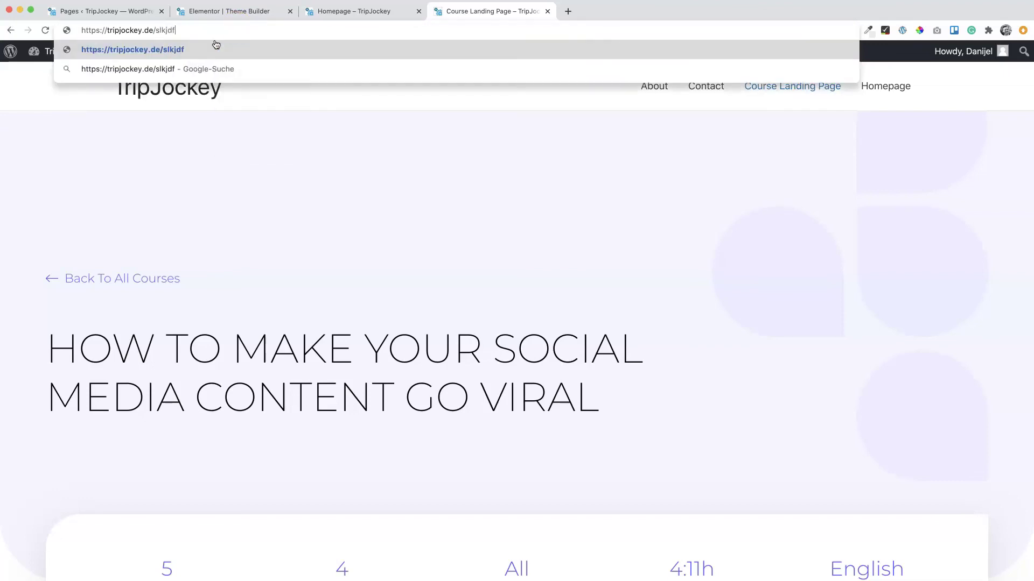
{"action": "key", "text": "Return"}
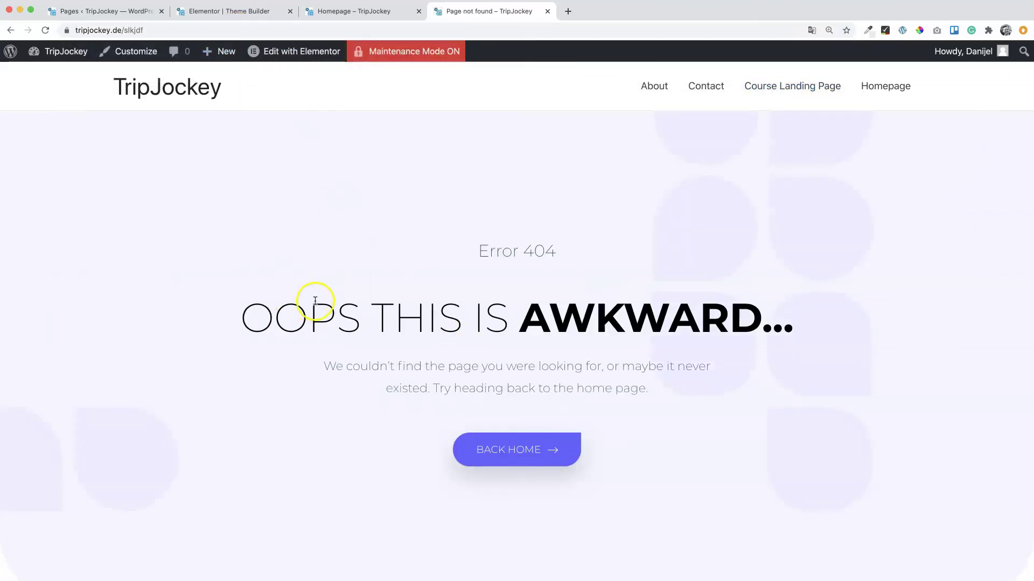
{"action": "scroll", "coordinate": [351, 363], "scroll_direction": "down", "scroll_amount": 1}
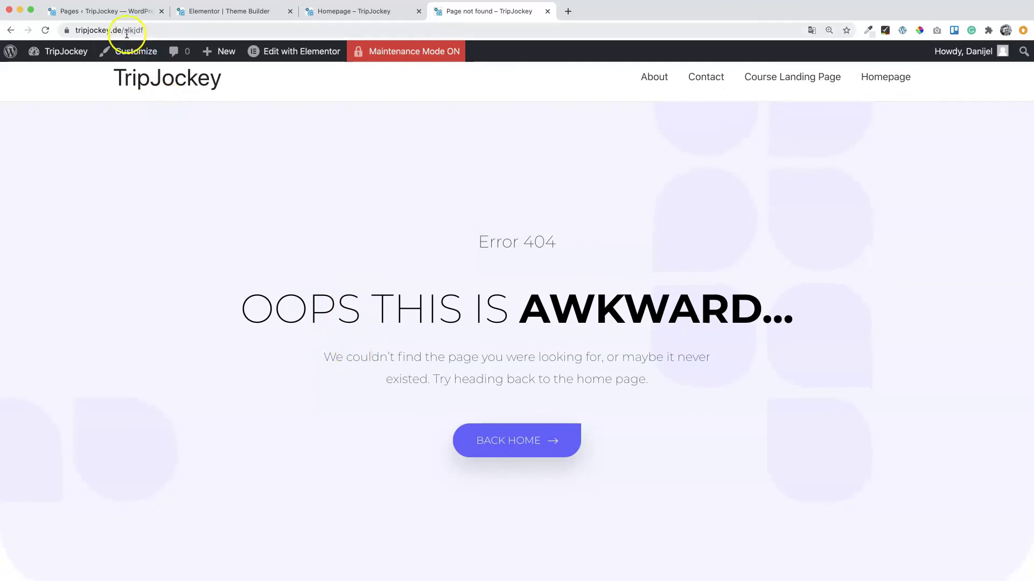
{"action": "scroll", "coordinate": [370, 261], "scroll_direction": "down", "scroll_amount": 5}
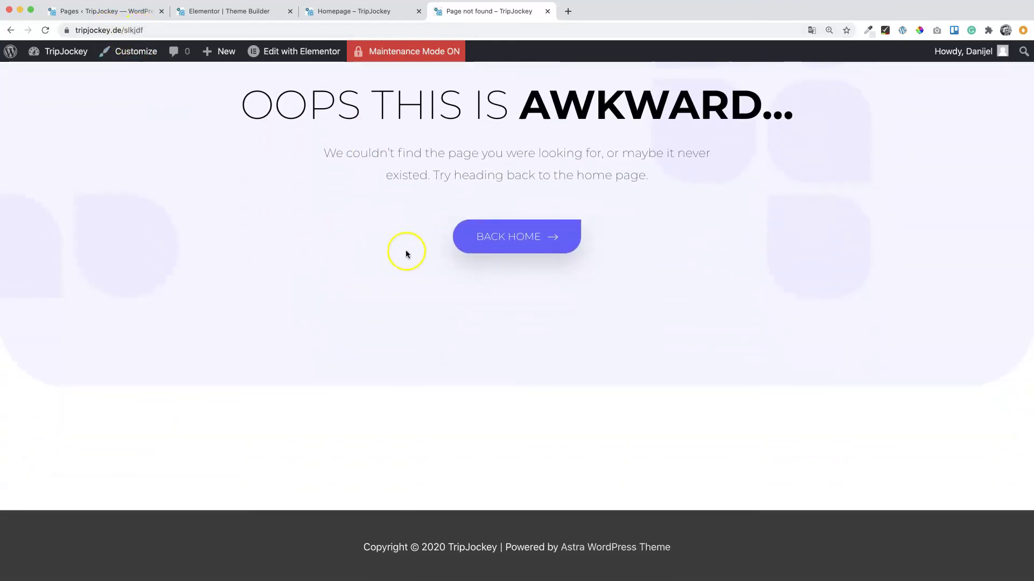
{"action": "scroll", "coordinate": [404, 254], "scroll_direction": "up", "scroll_amount": 5}
{"action": "scroll", "coordinate": [404, 254], "scroll_direction": "down", "scroll_amount": 5}
{"action": "scroll", "coordinate": [404, 254], "scroll_direction": "up", "scroll_amount": 5}
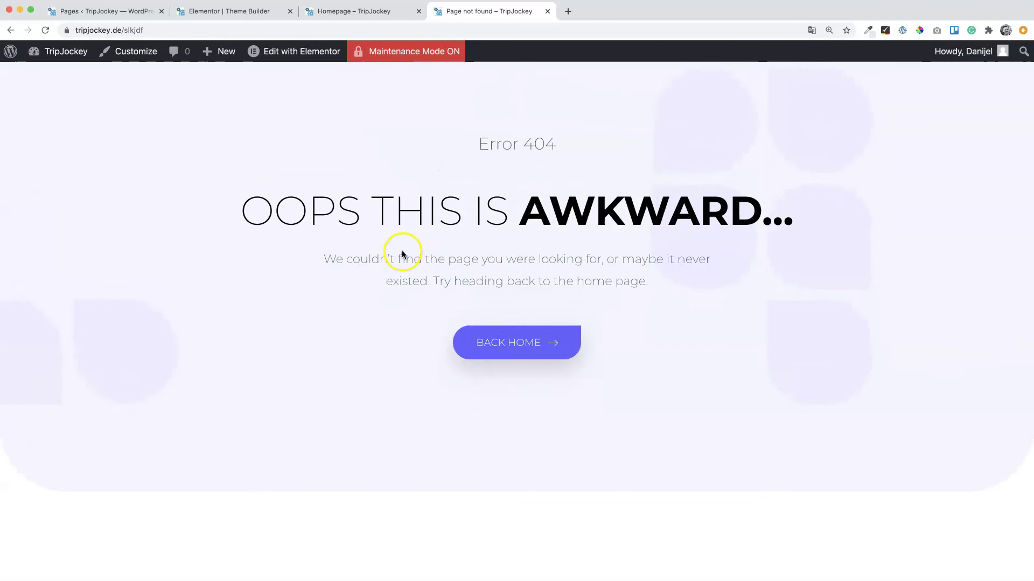